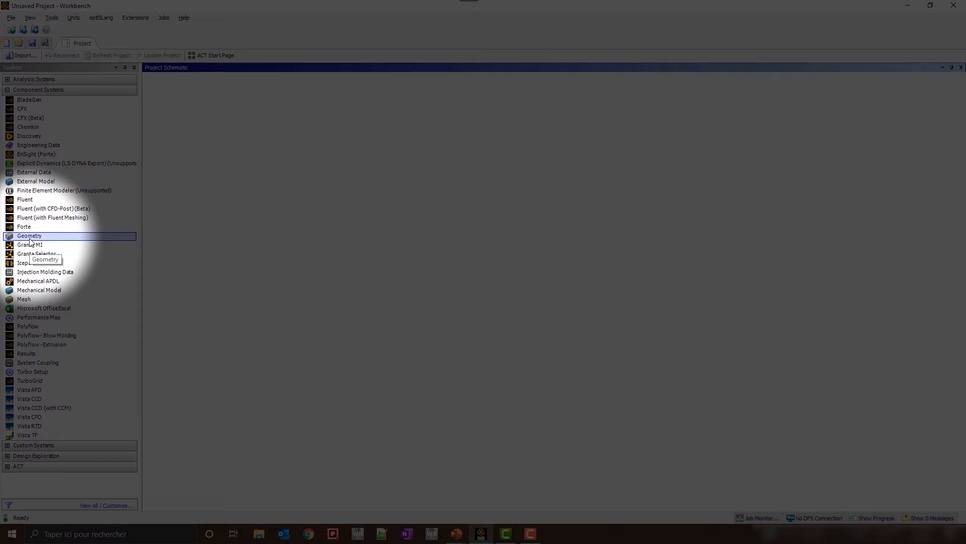
Add a Geometry system to the project schematic and import Pocket_CFD.scdoc into it
drag(30, 240, 197, 146)
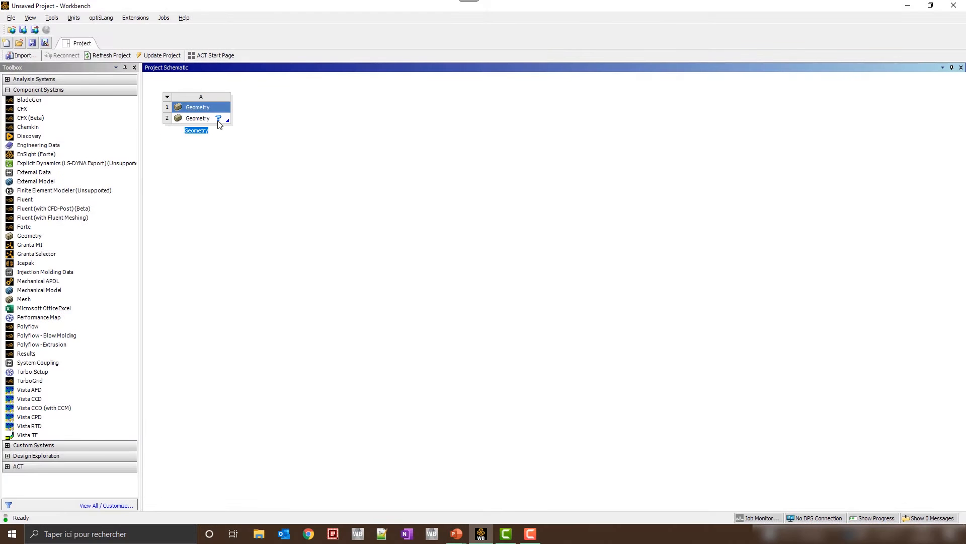
right_click(222, 120)
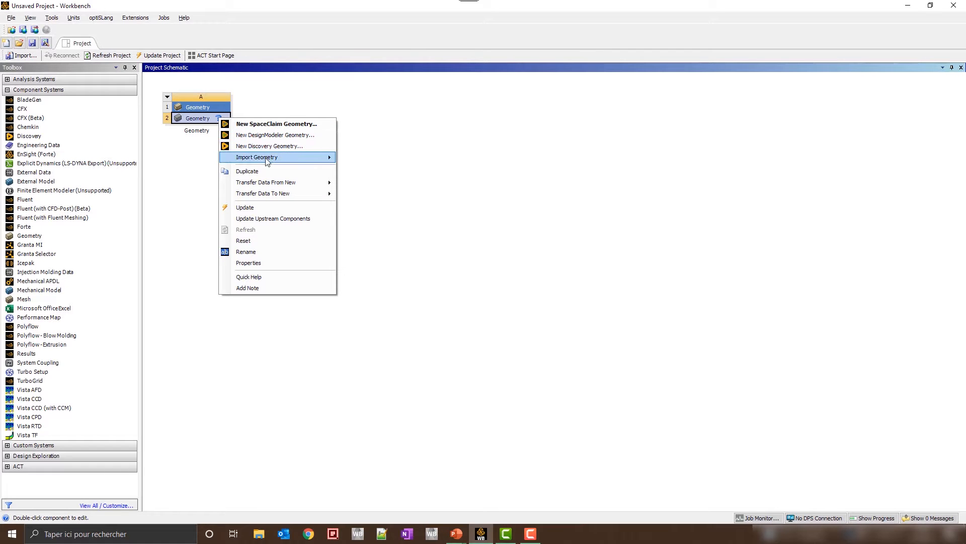
mouse_move(282, 157)
click(406, 160)
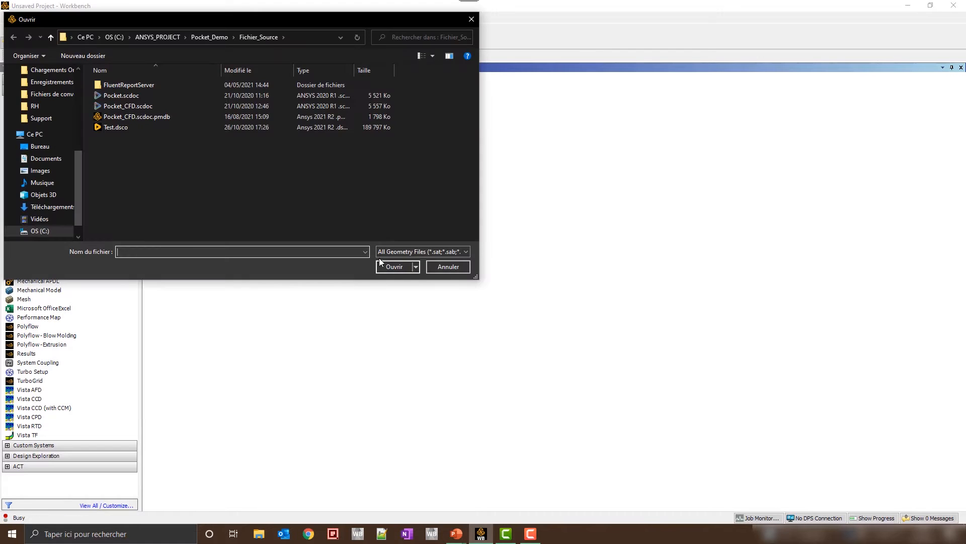
click(404, 247)
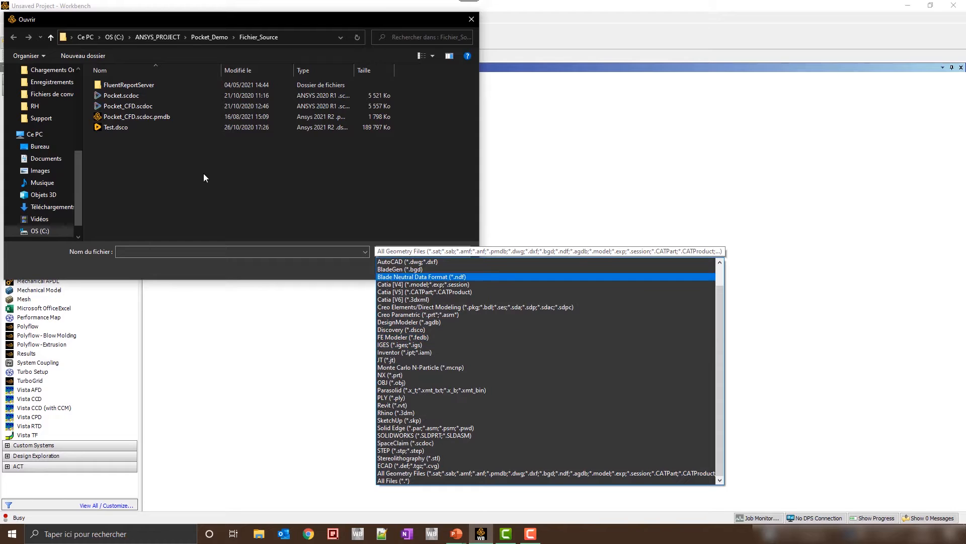
click(181, 166)
click(120, 106)
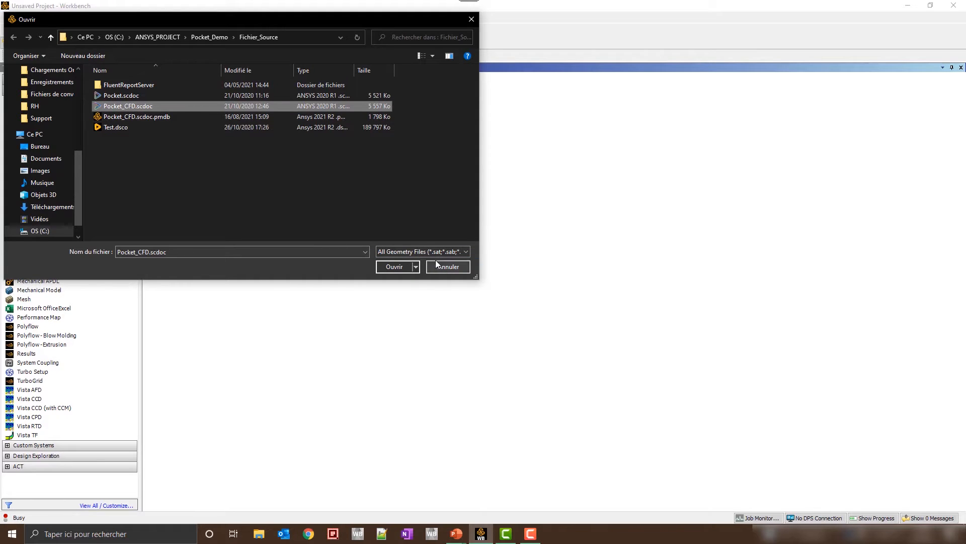
click(388, 267)
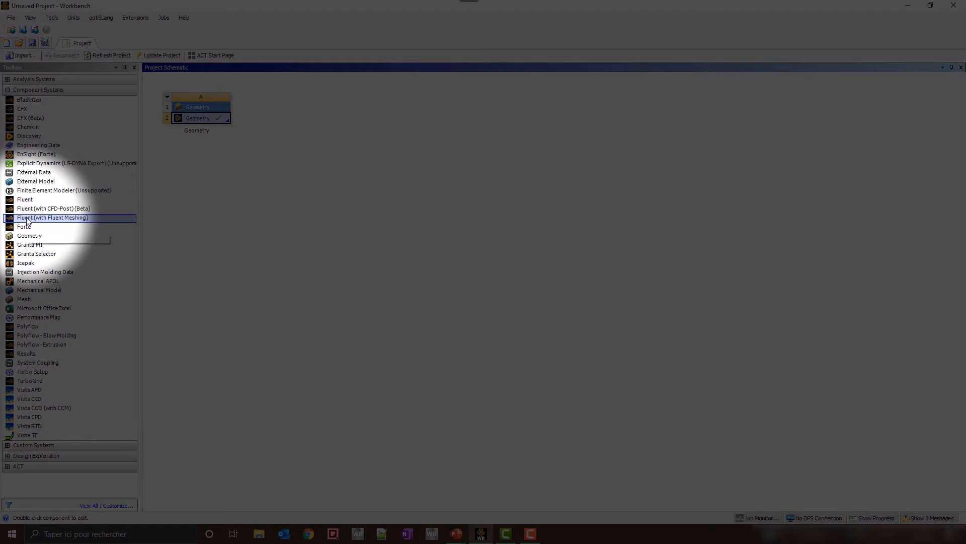
Link a Fluent (with Fluent Meshing) system to the geometry and launch its mesh in double precision with 4 parallel processes
drag(27, 220, 215, 123)
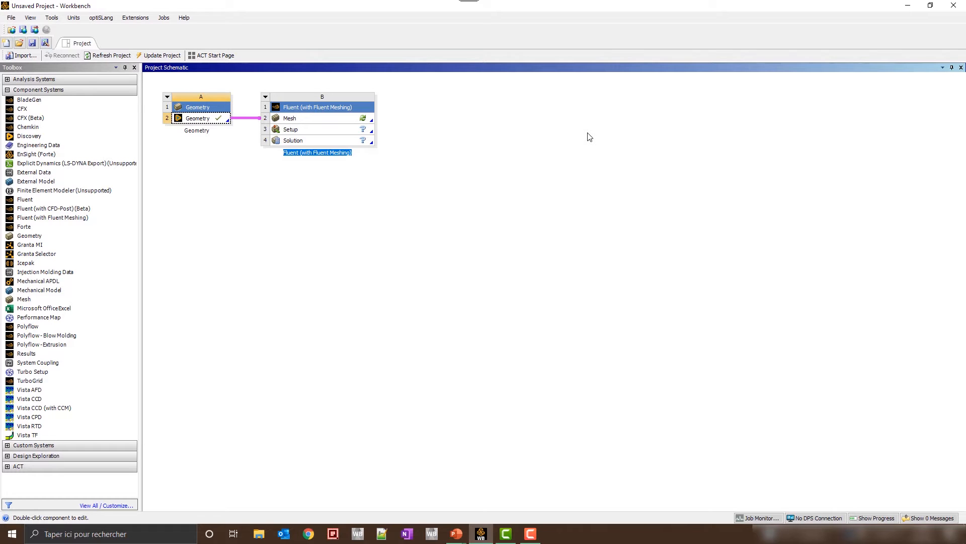
double_click(301, 119)
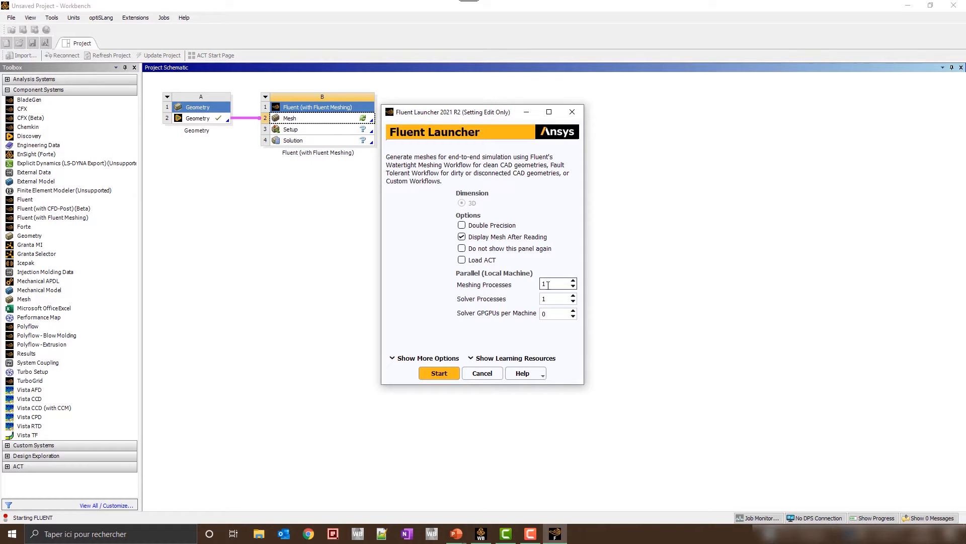
key(Tab)
text(4)
click(463, 225)
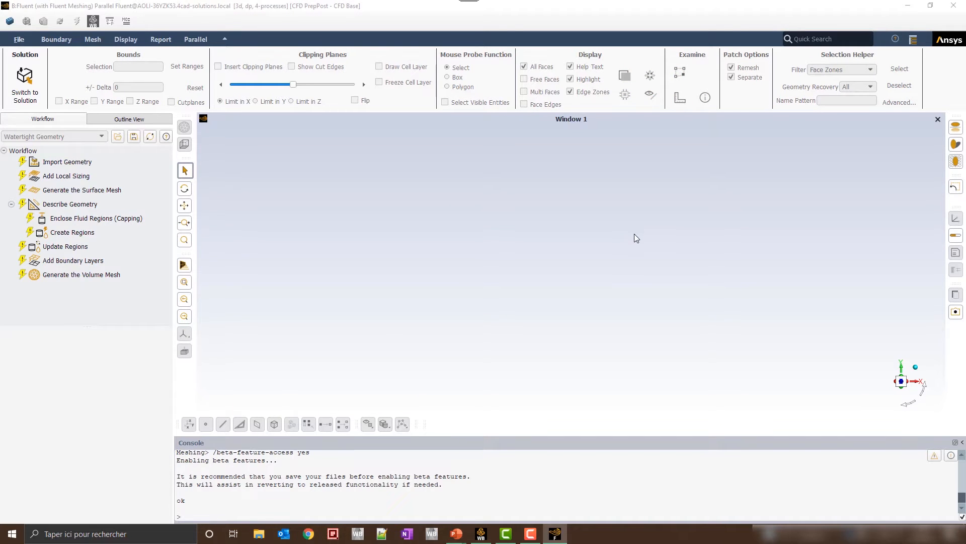
Import the Pocket_CFD.scdoc geometry in the watertight workflow and complete the local sizing task without adding any sizing
click(75, 163)
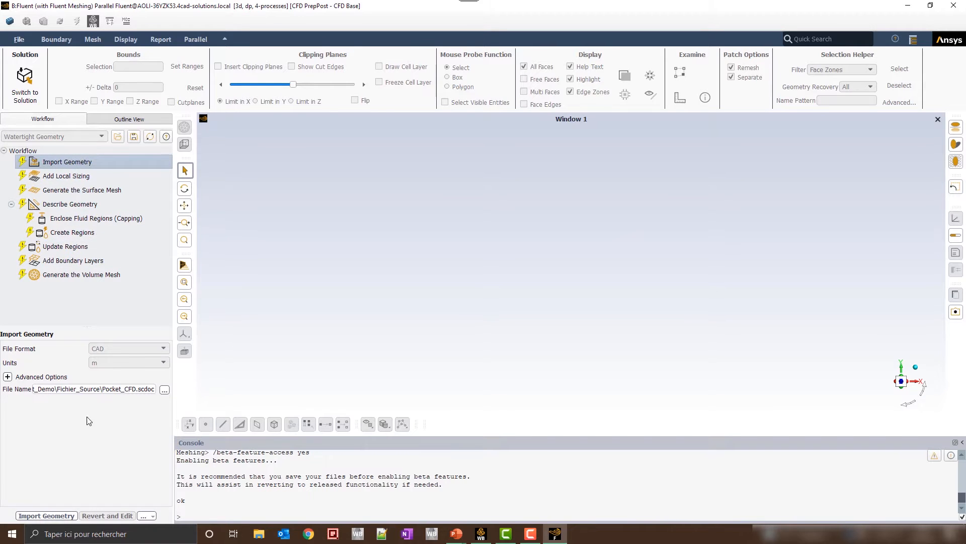
click(46, 516)
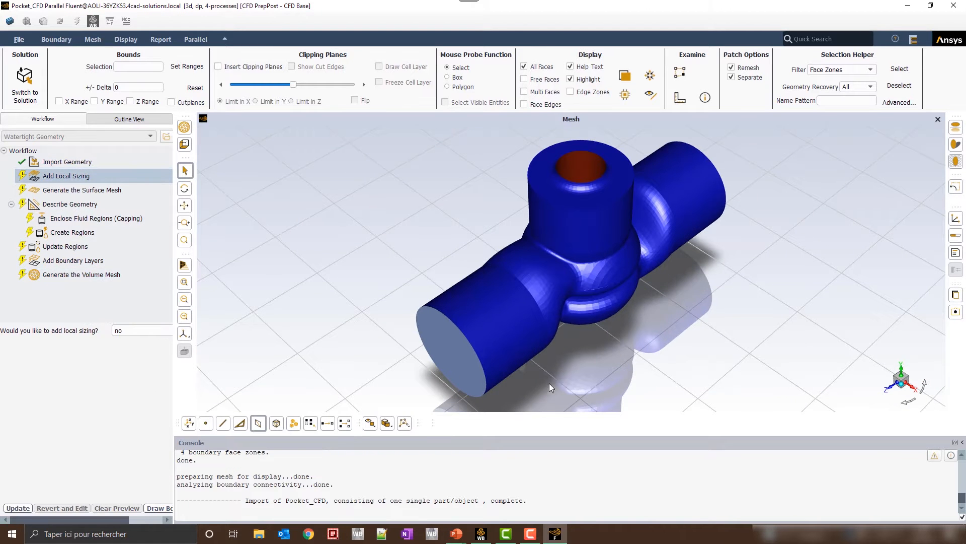
drag(549, 382, 278, 291)
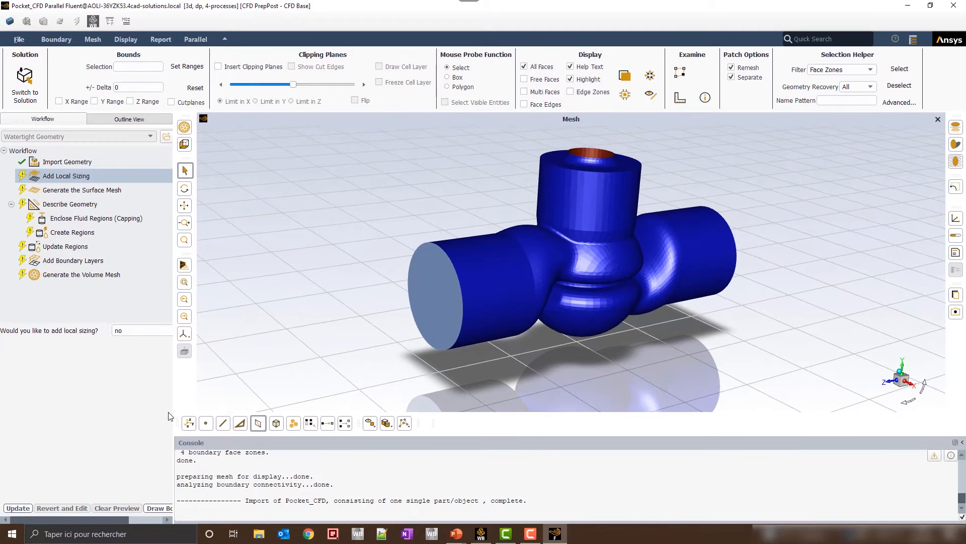
drag(174, 394, 246, 393)
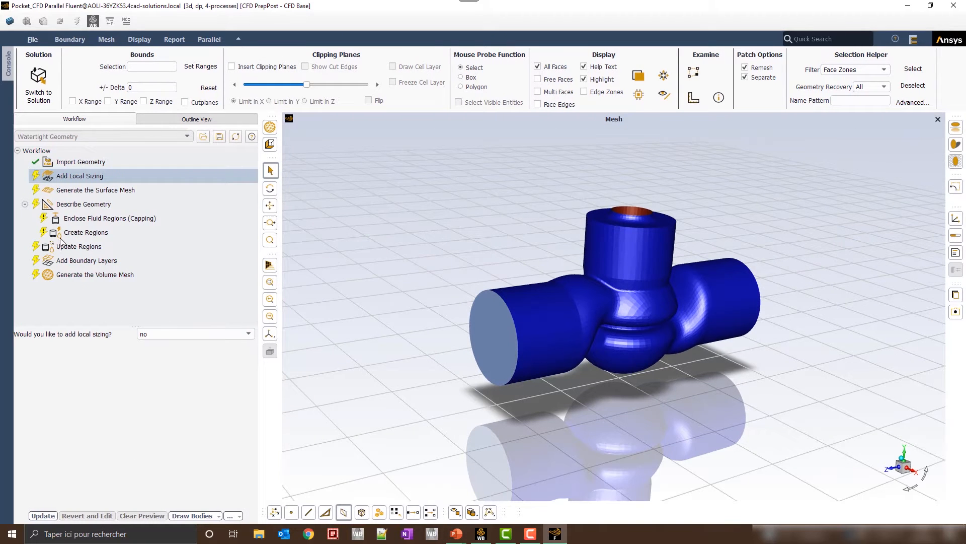
click(42, 516)
Generate the surface mesh with a minimum size of 0.0021484 and a maximum size of 0.01
click(186, 361)
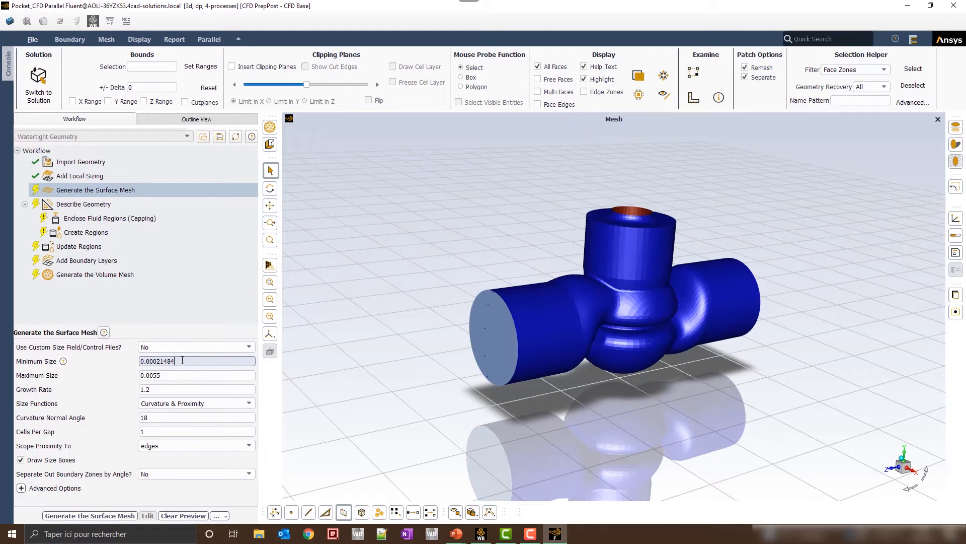
key(BackSpace)
click(166, 375)
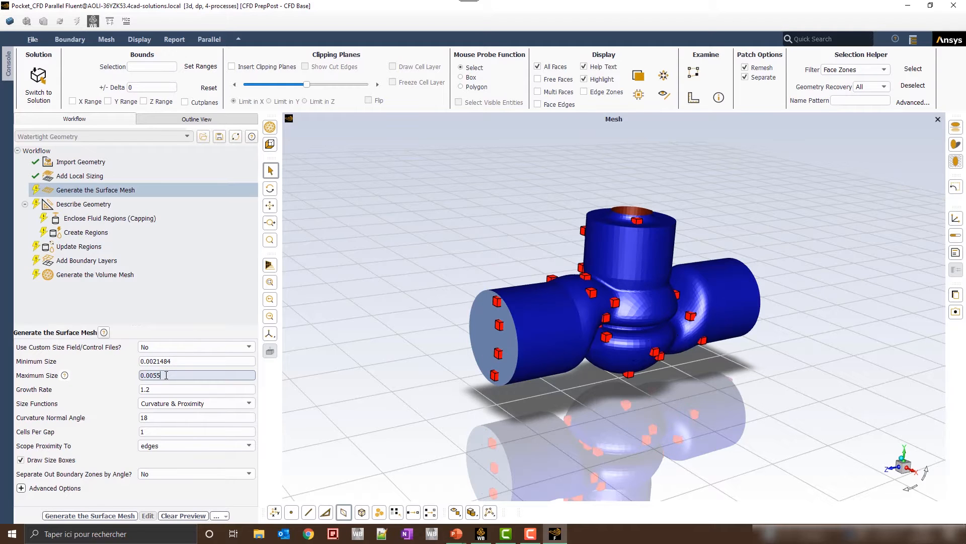
key(BackSpace)
key(BackSpace)
key(BackSpace)
text(1)
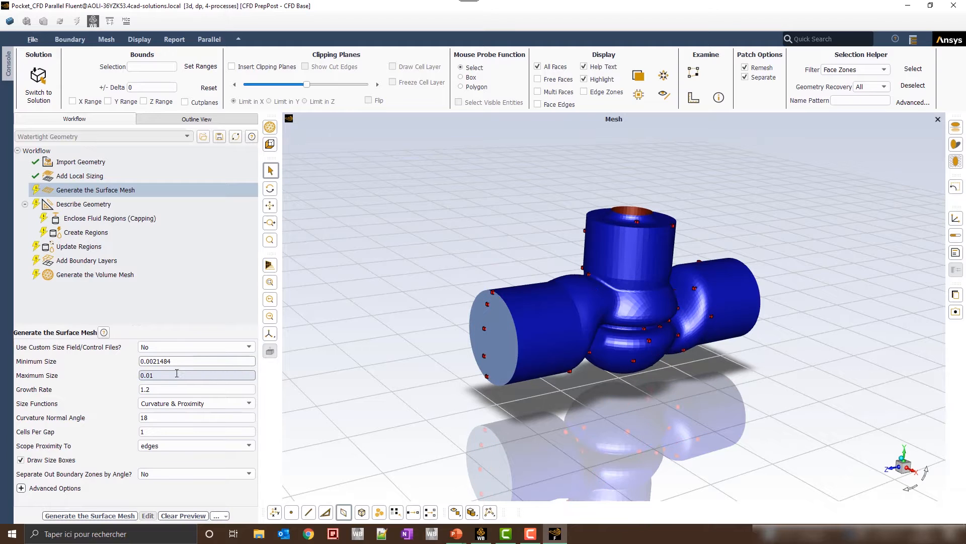
click(174, 373)
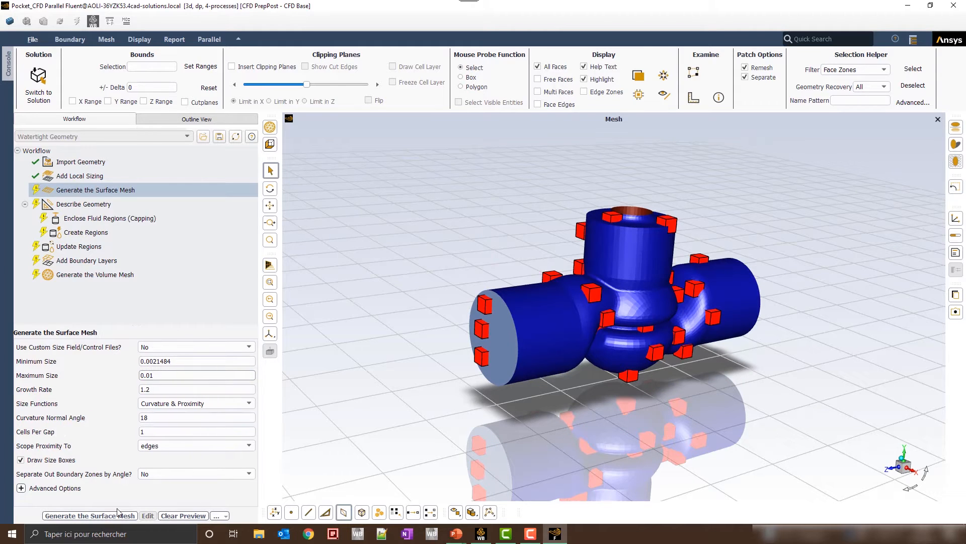
click(97, 515)
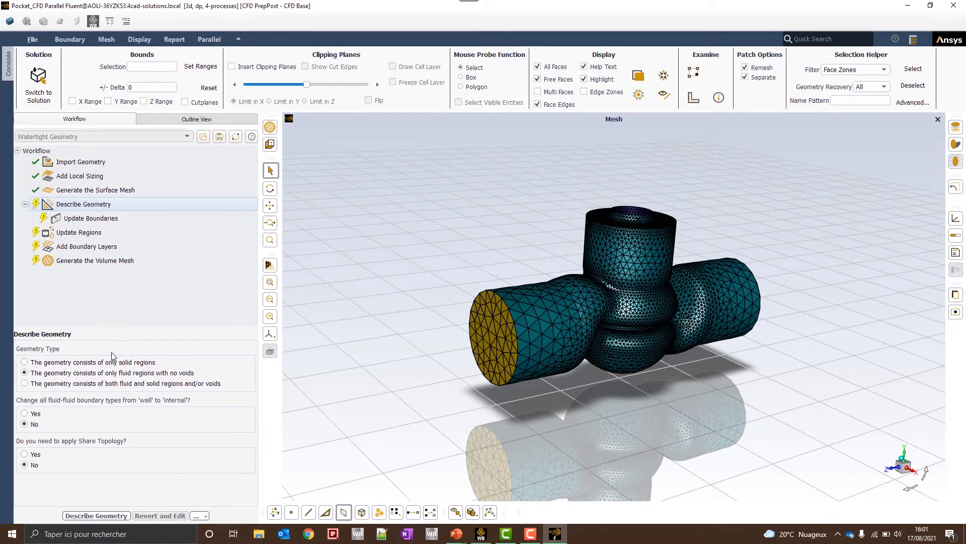
Describe the geometry as only fluid regions with no voids, and update the boundaries and regions with their preset types
click(88, 515)
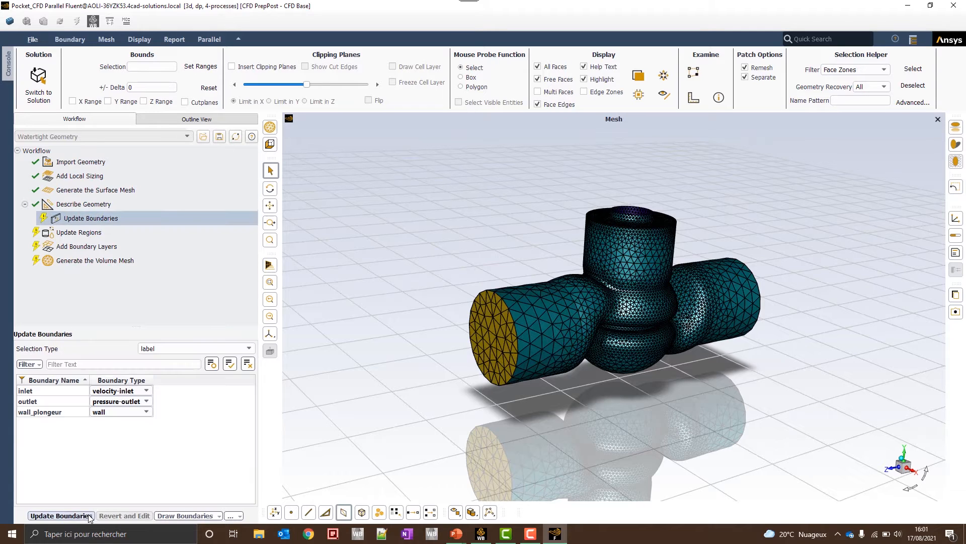
click(61, 516)
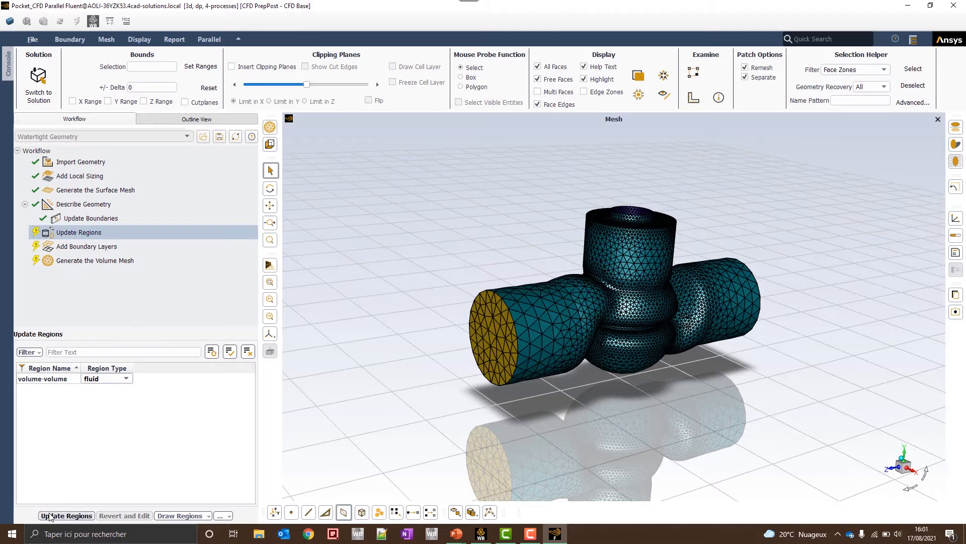
click(66, 515)
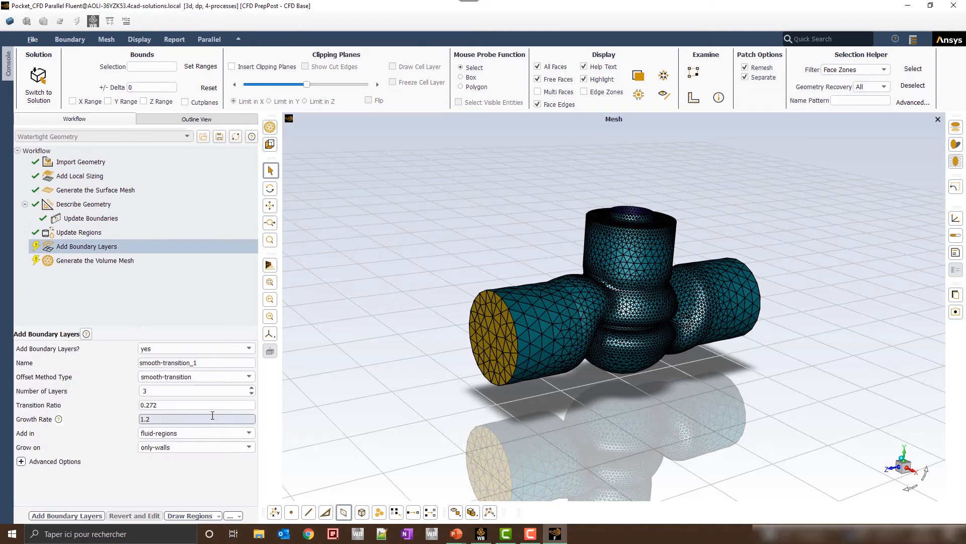
Add three smooth-transition boundary layers on the walls and generate the volume mesh filled with poly-hexcore
click(91, 515)
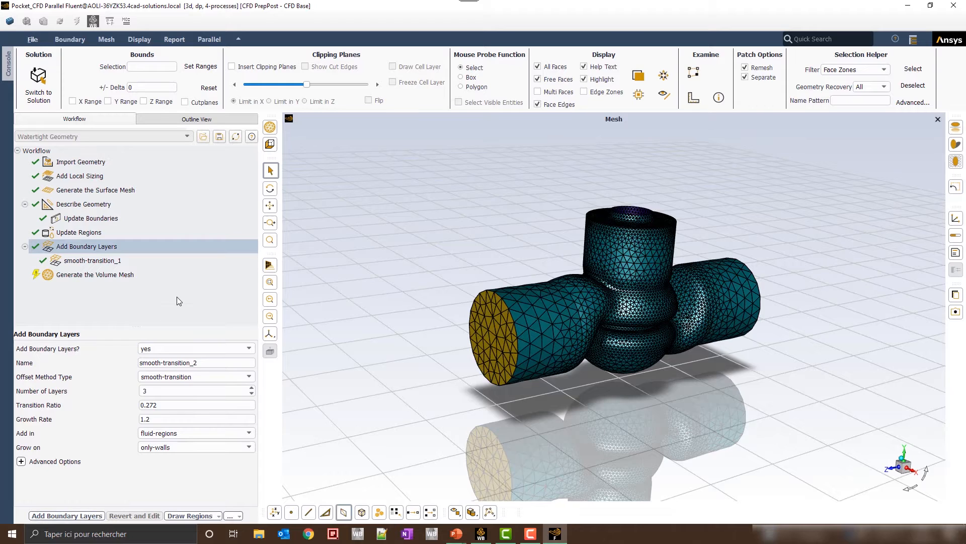
click(111, 276)
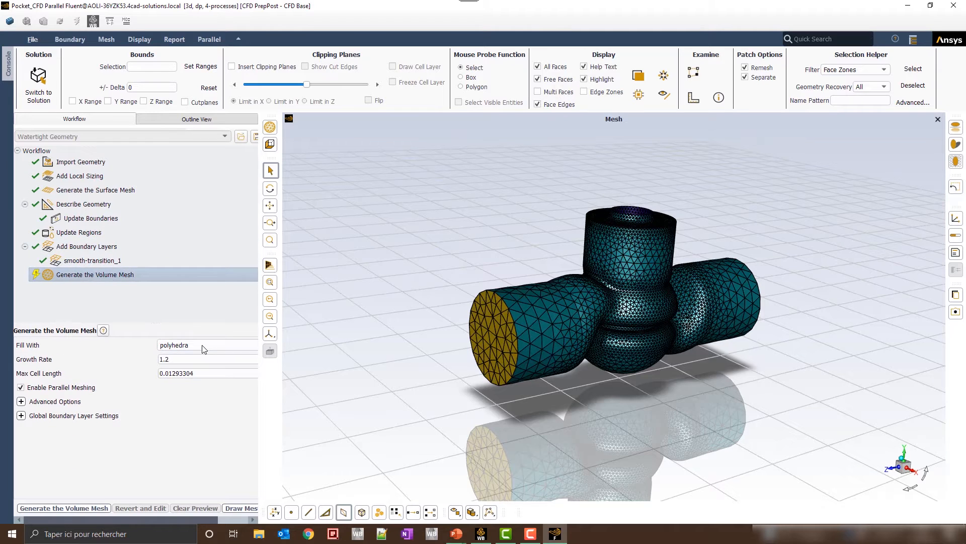
click(204, 346)
click(196, 380)
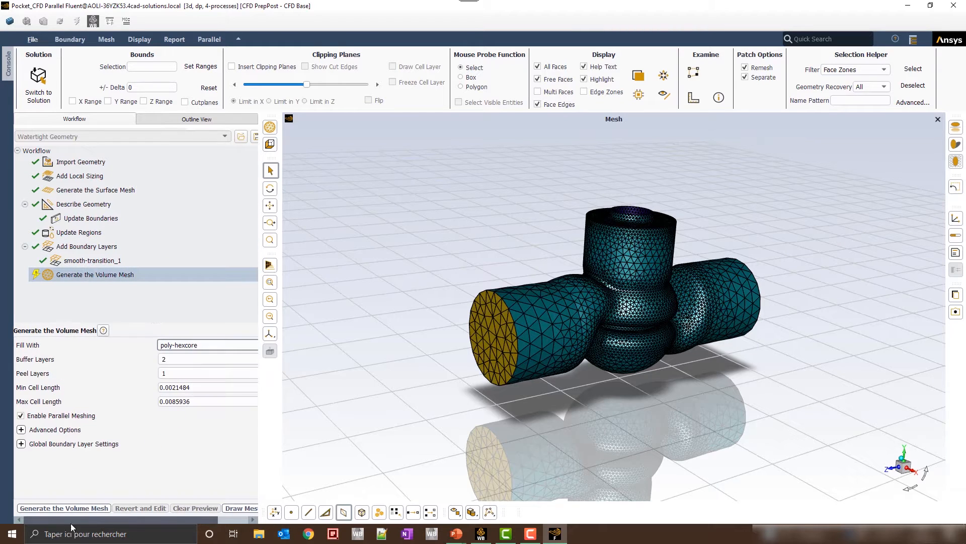
click(68, 508)
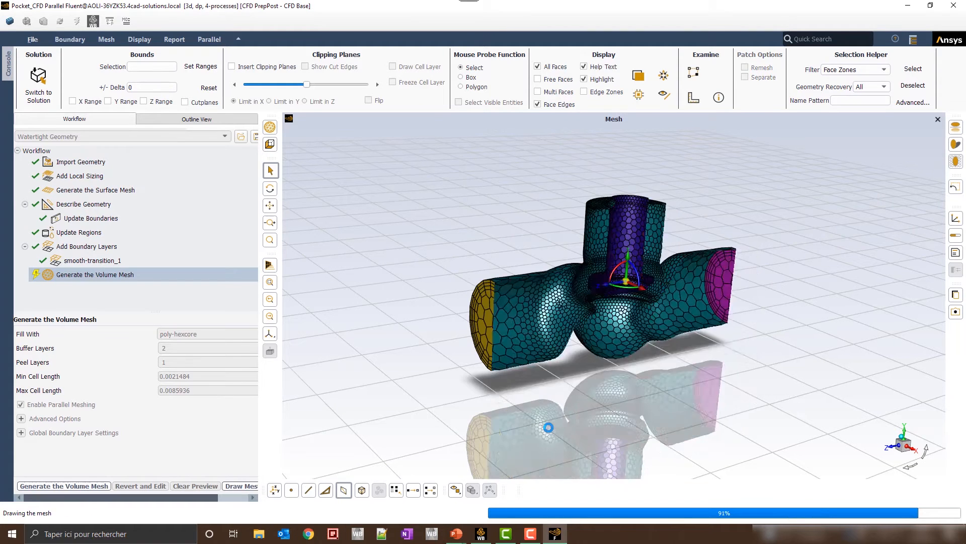
Examine the clipped volume mesh, including the boundary layers and the cells around the plunger
scroll(561, 338, up, 6)
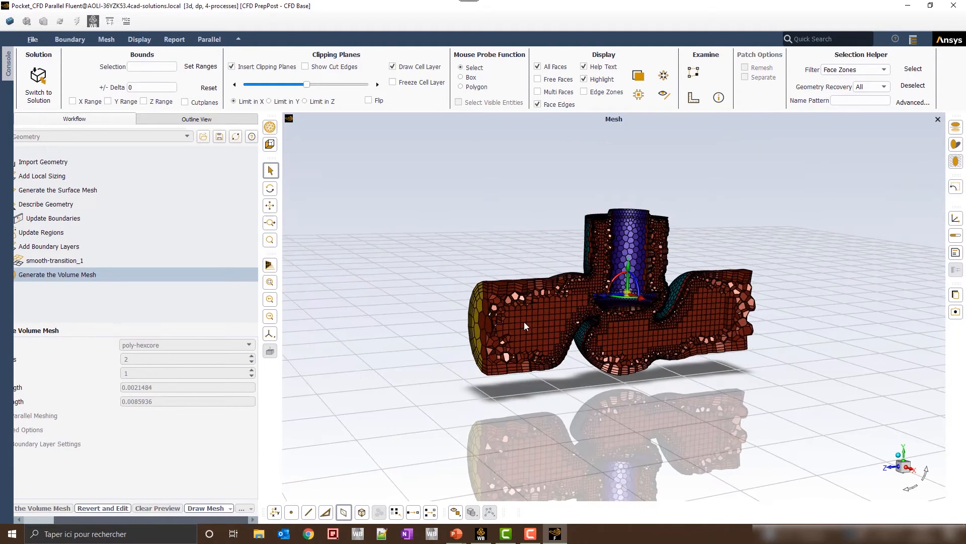
drag(526, 331, 566, 283)
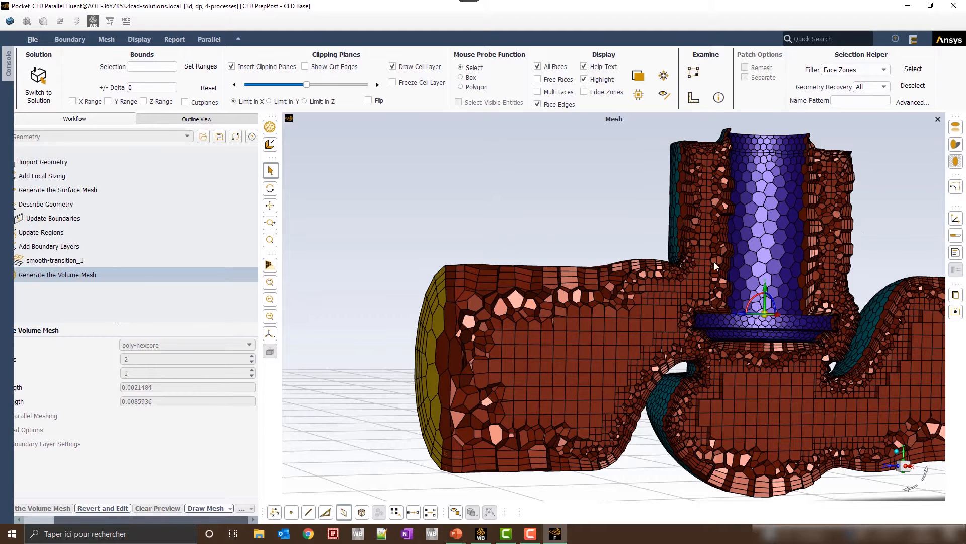
drag(714, 262, 812, 349)
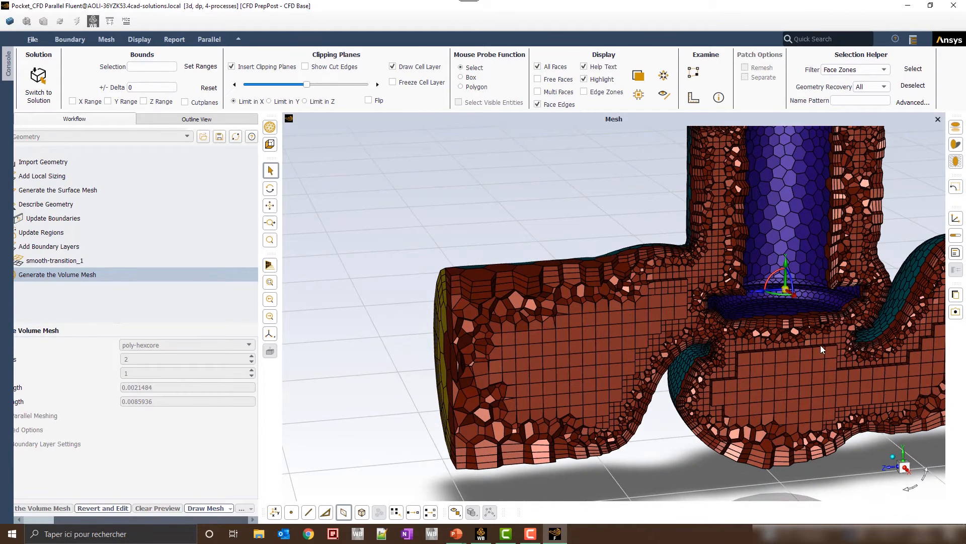
ctrl+middle_drag(840, 359, 723, 355)
scroll(711, 343, down, 3)
ctrl+middle_drag(668, 343, 647, 346)
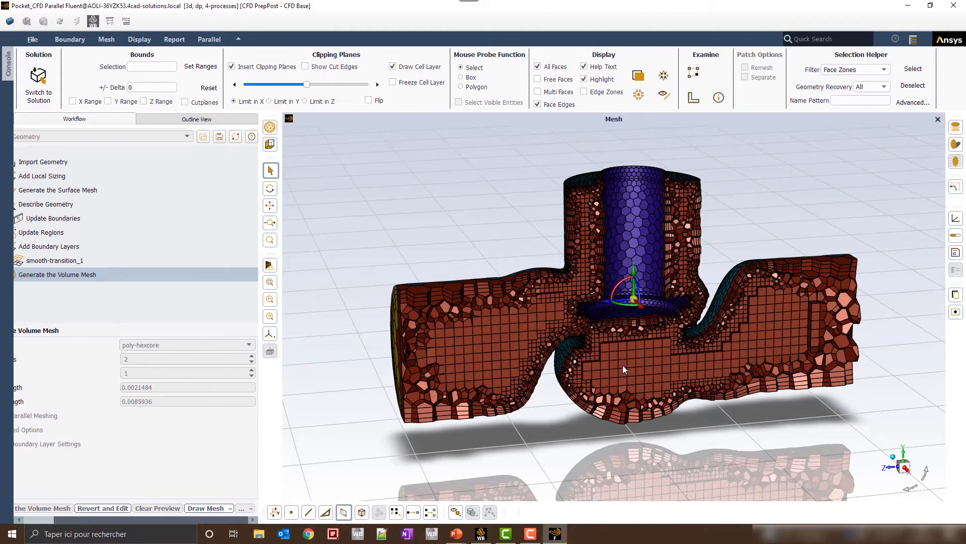
drag(729, 299, 680, 315)
scroll(667, 319, up, 3)
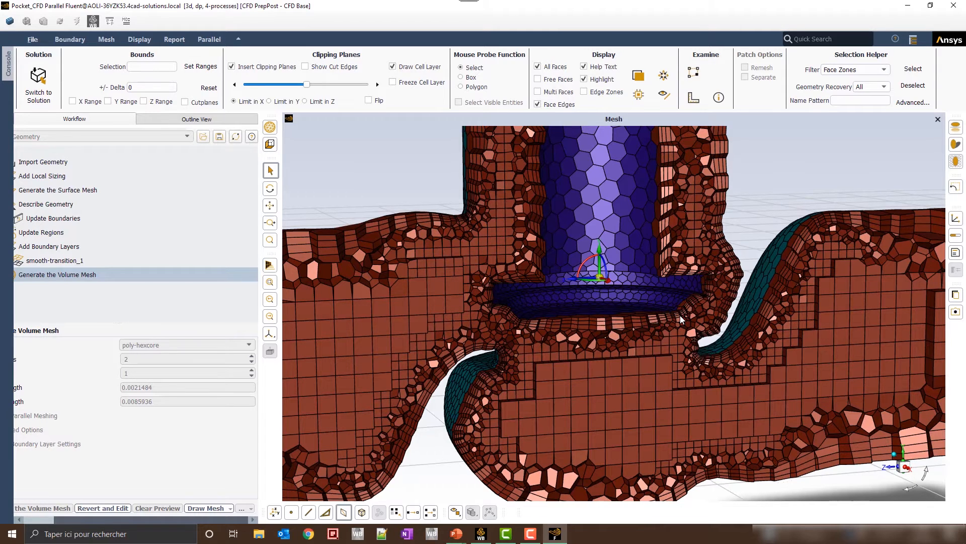
Switch from meshing to solution mode and collapse the task page and console to enlarge the mesh display
click(41, 83)
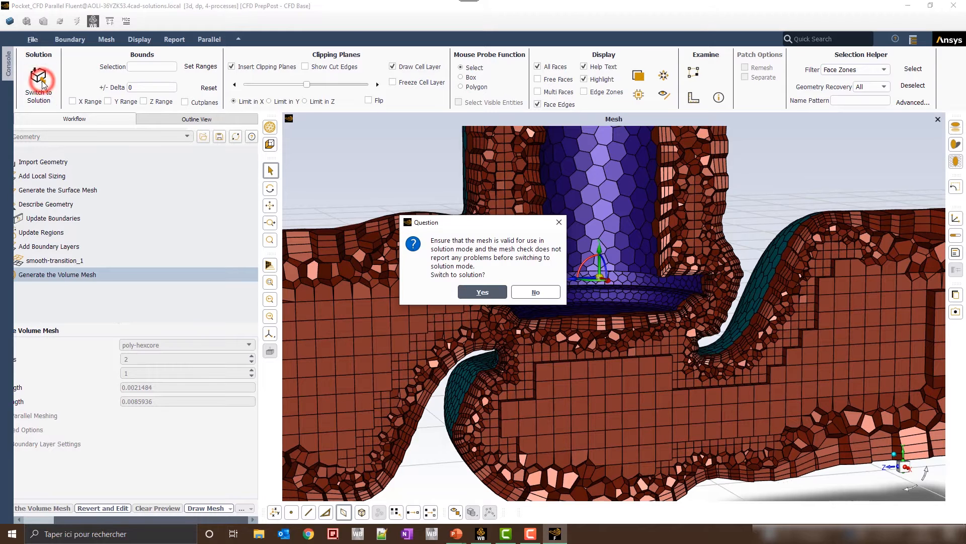
click(494, 295)
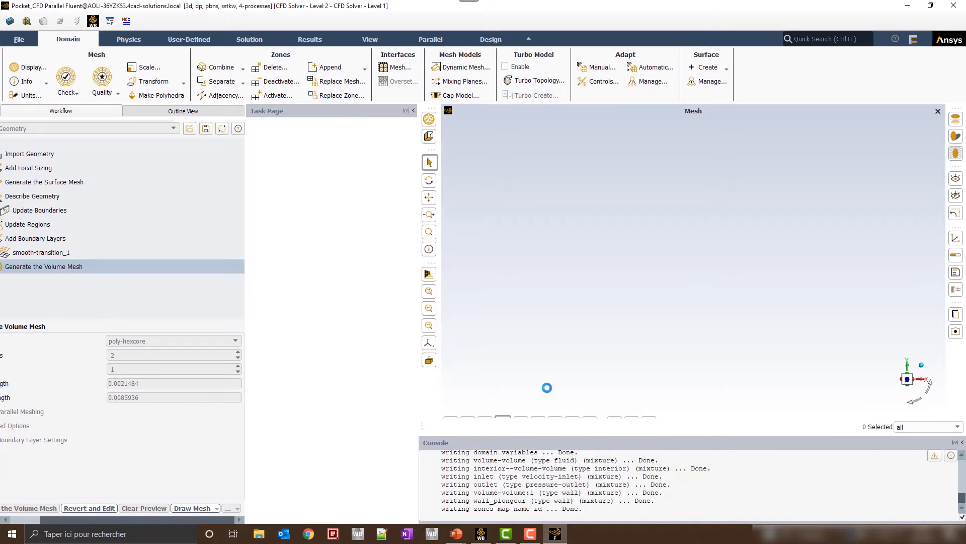
click(413, 112)
click(962, 443)
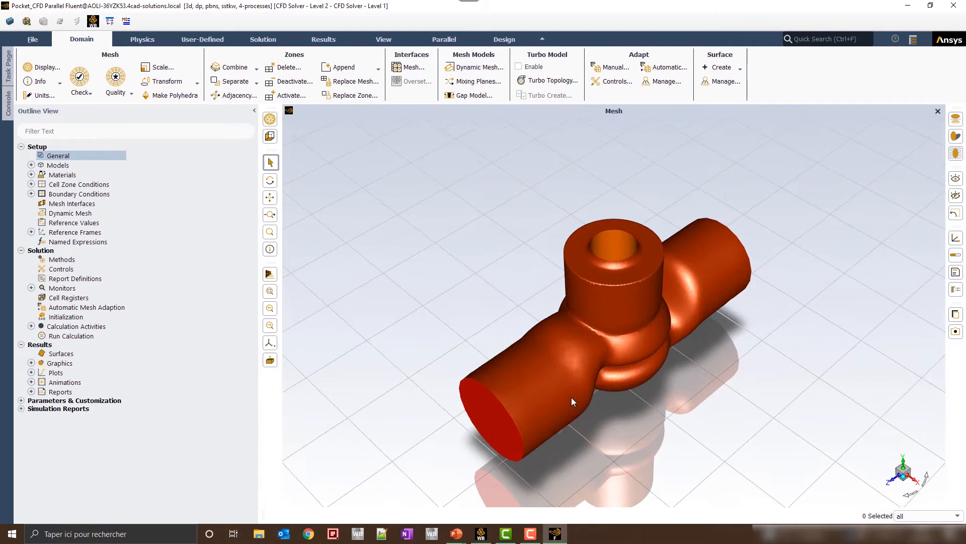
Set the velocity magnitude of the velocity inlet named inlet and apply the boundary condition
drag(583, 390, 558, 345)
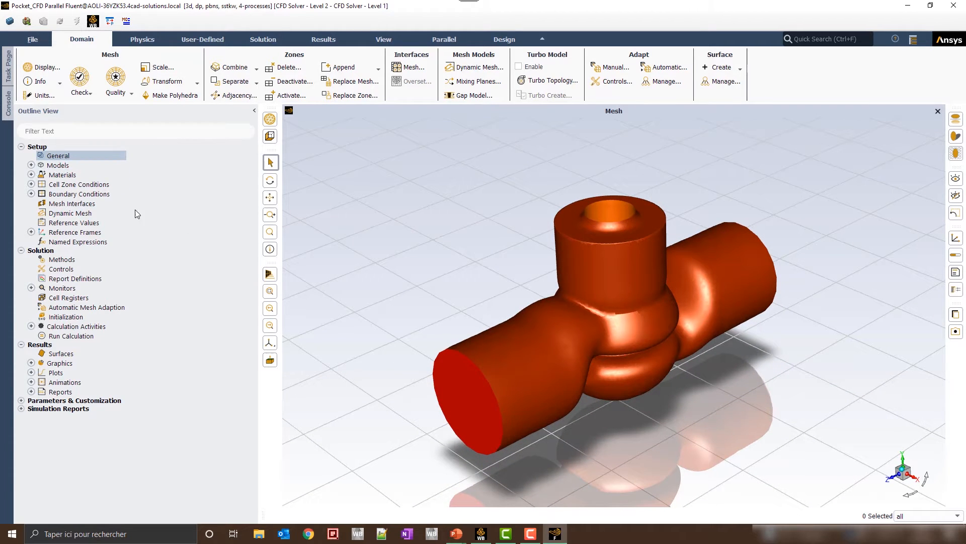
click(31, 194)
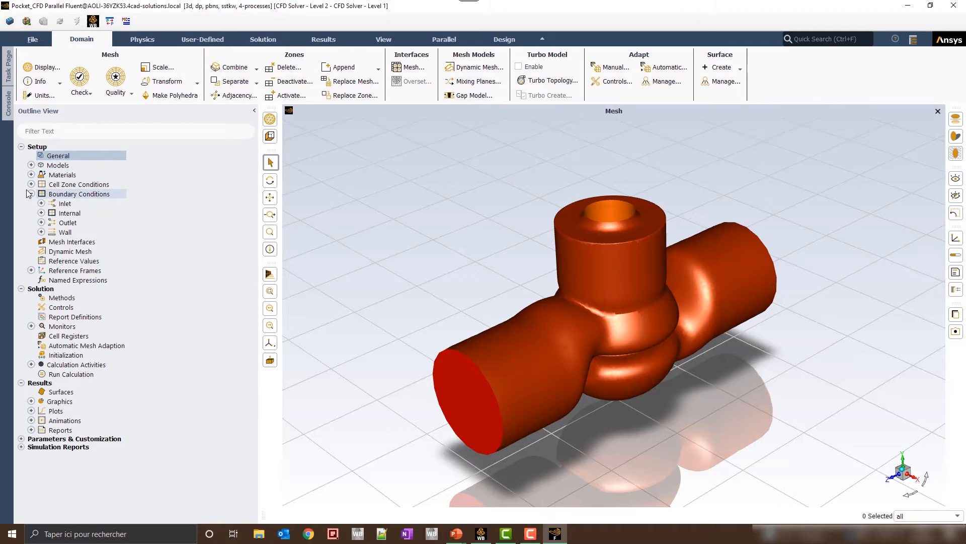
click(42, 203)
click(91, 215)
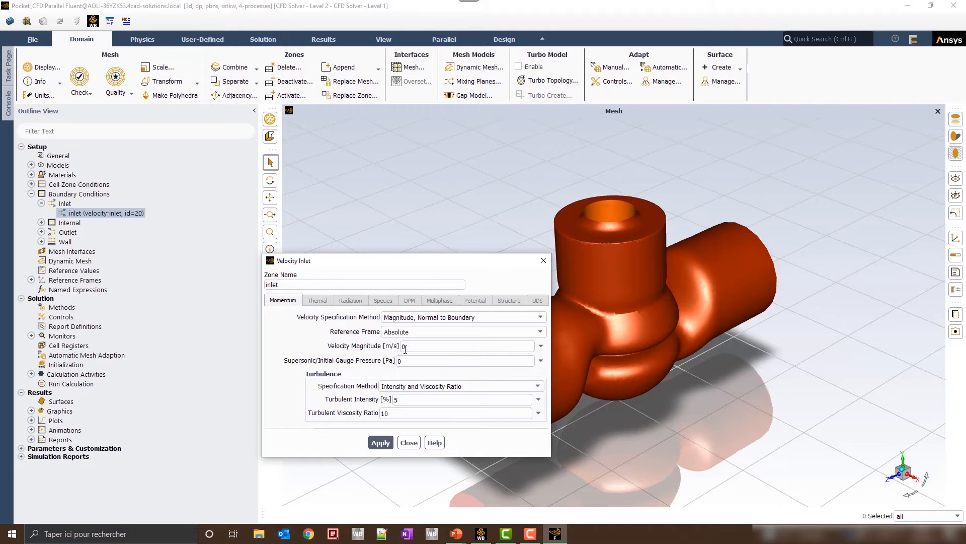
double_click(405, 348)
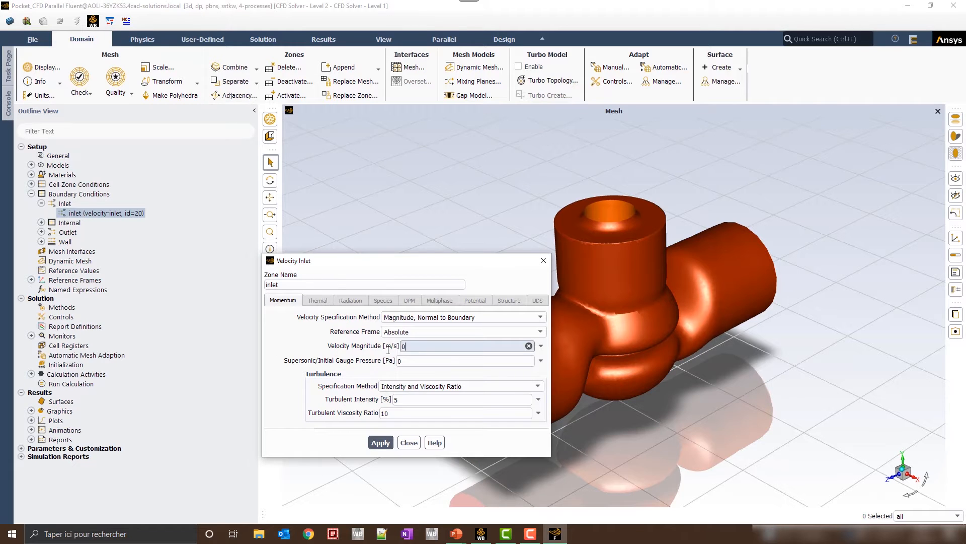
click(381, 443)
click(409, 443)
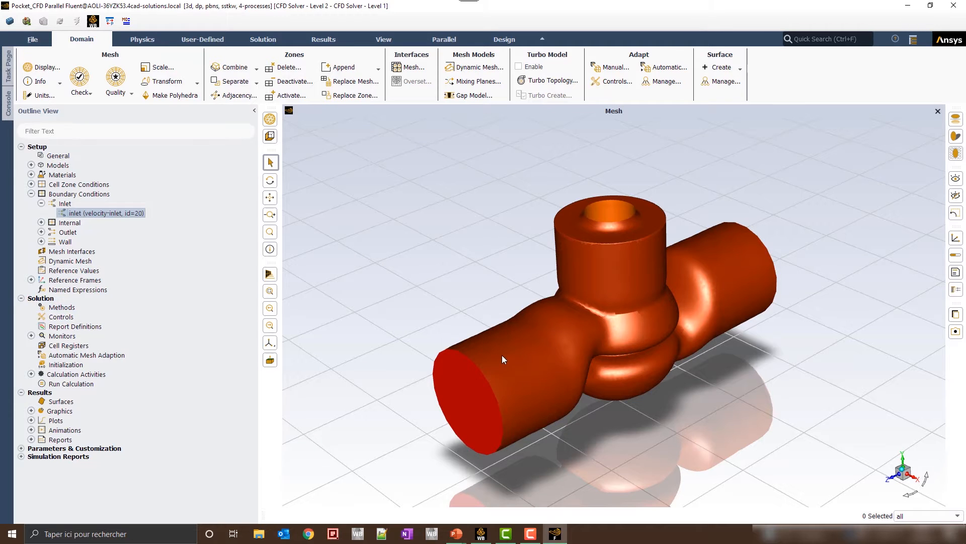
Initialize the solution with the hybrid method and narrow the outline view
drag(503, 356, 479, 430)
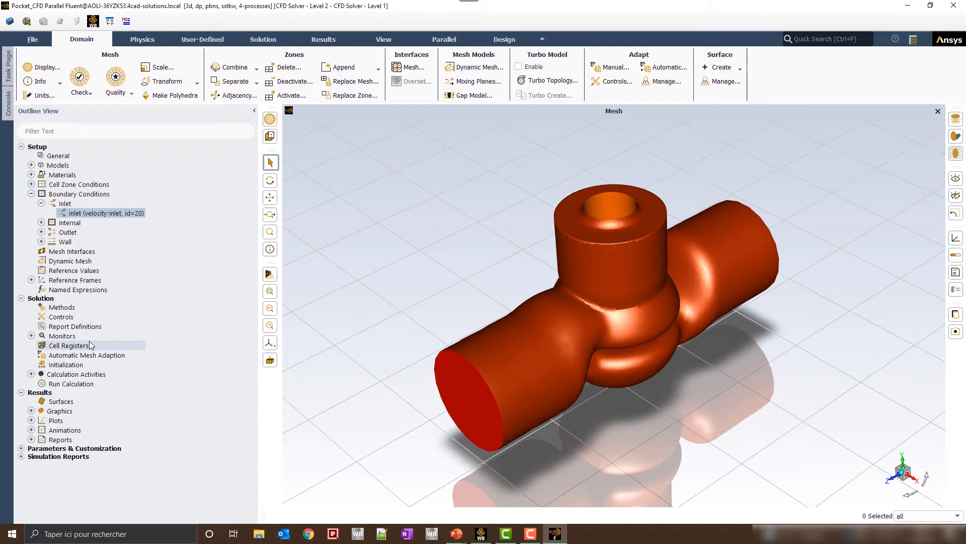
double_click(73, 365)
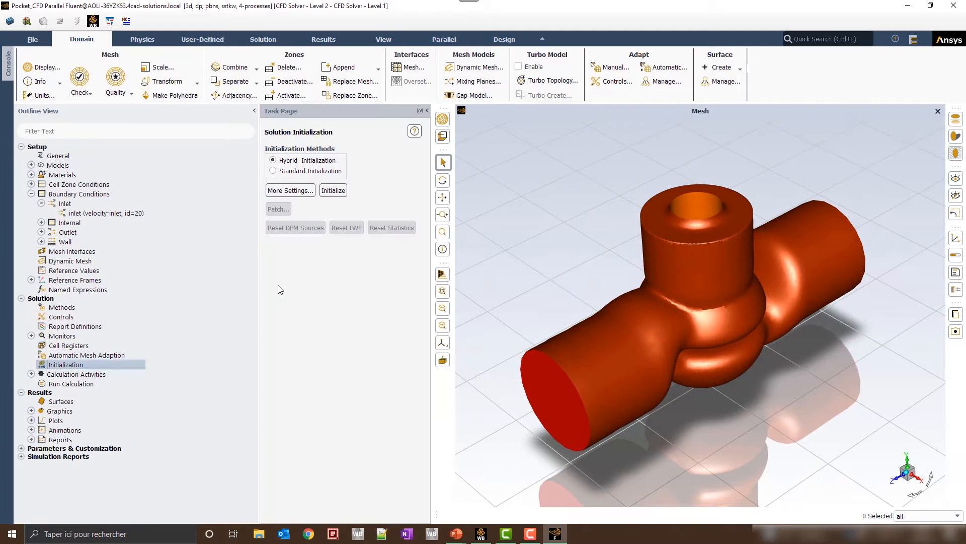
click(333, 190)
drag(258, 154, 202, 154)
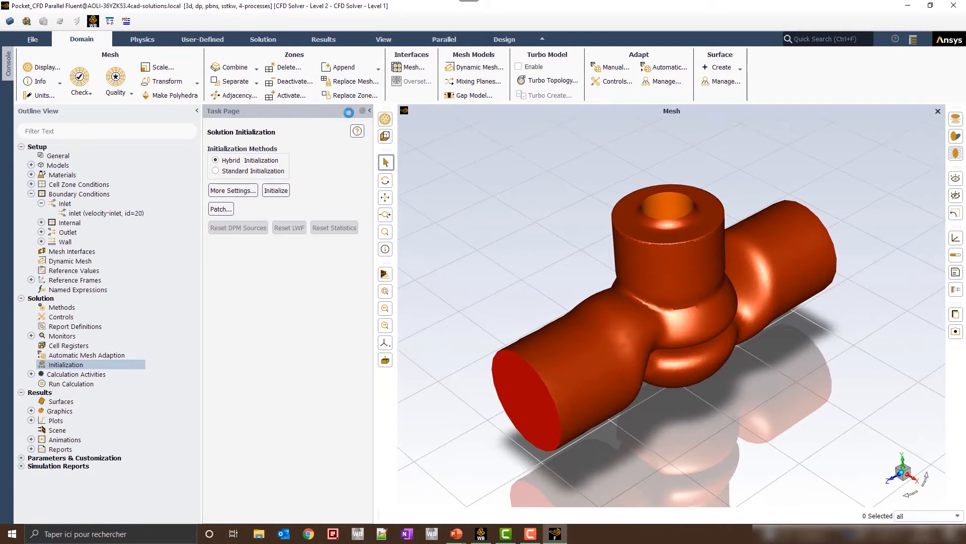
click(371, 111)
Run the calculation for 50 iterations, collapse the task page, and dismiss the completion notice
click(79, 384)
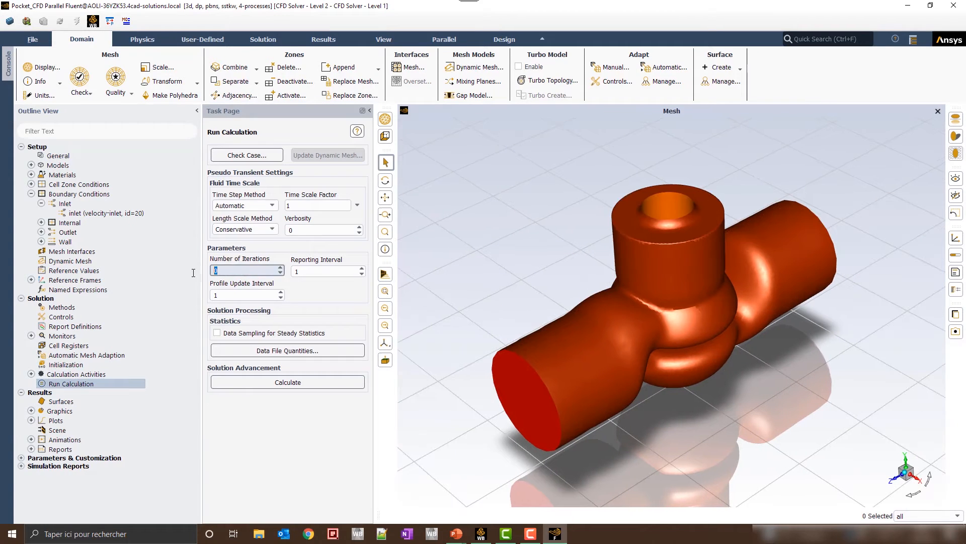
click(226, 381)
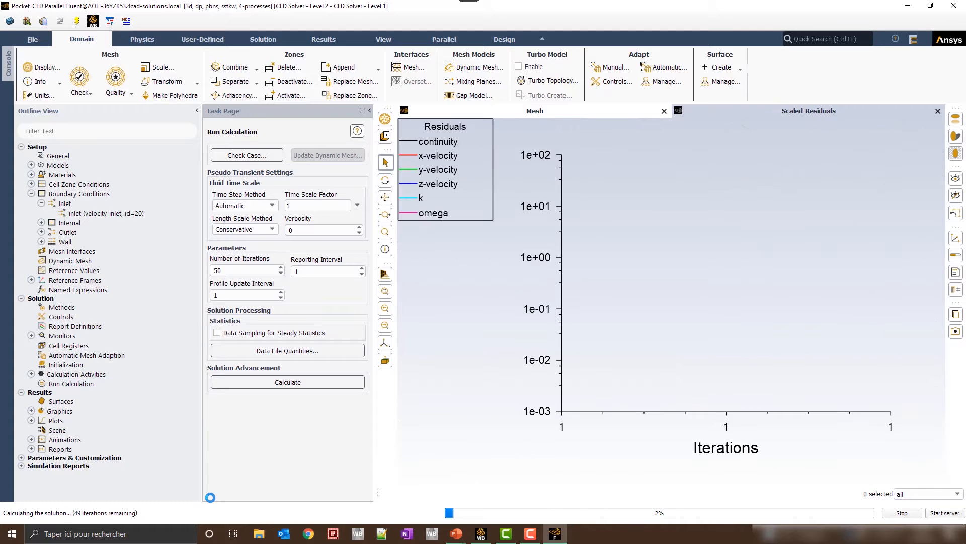
click(370, 111)
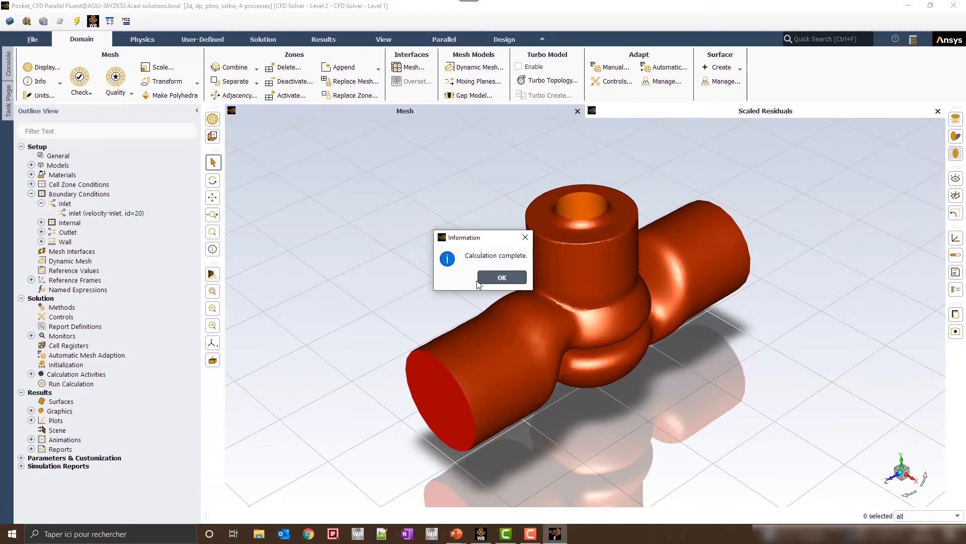
click(495, 276)
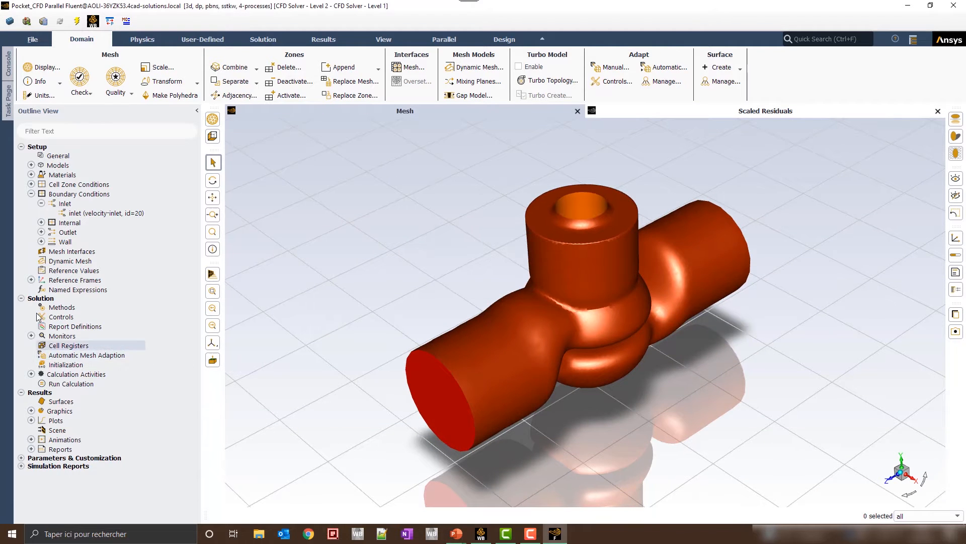
Collapse the setup and solution branches no longer needed, and create a single YZ plane surface through the valve at the default X position
click(20, 298)
click(31, 194)
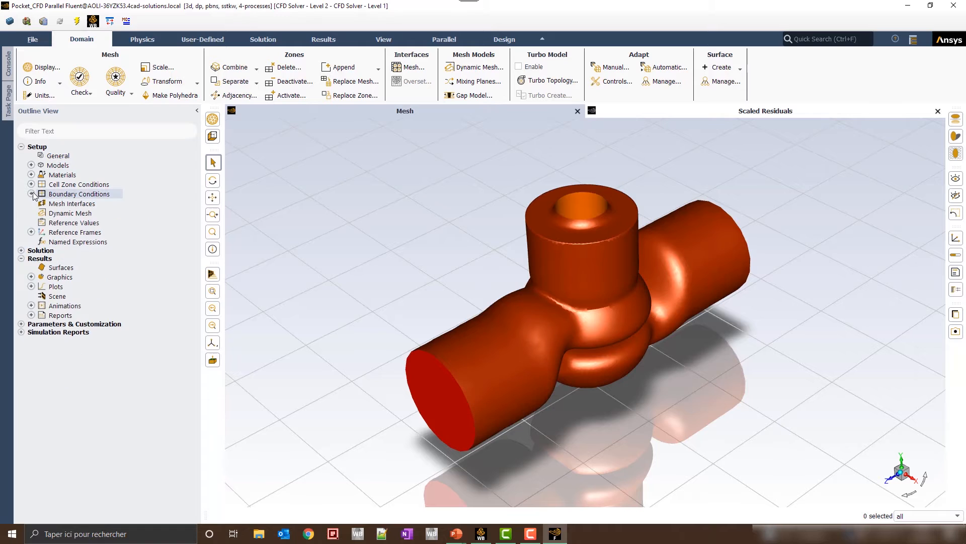
right_click(50, 270)
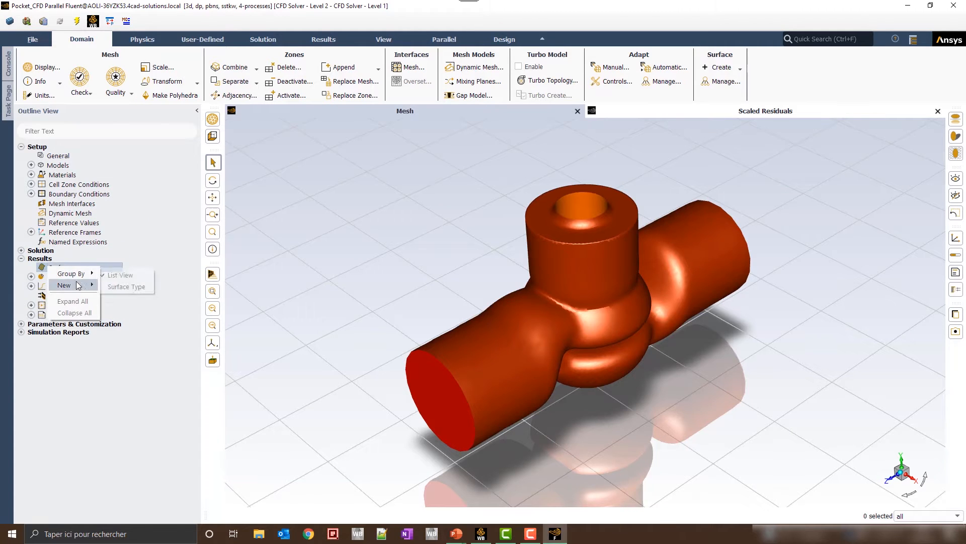
mouse_move(80, 289)
click(119, 322)
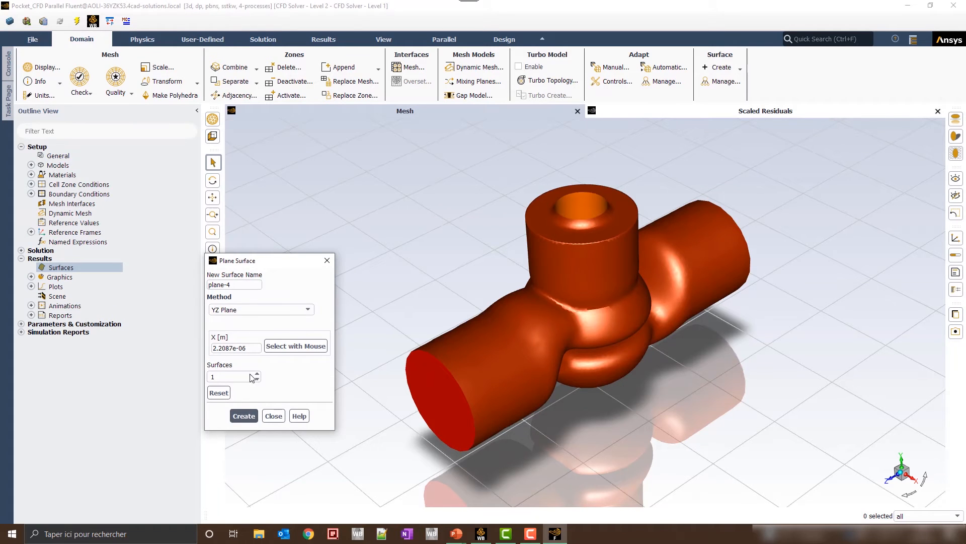
click(243, 416)
click(274, 417)
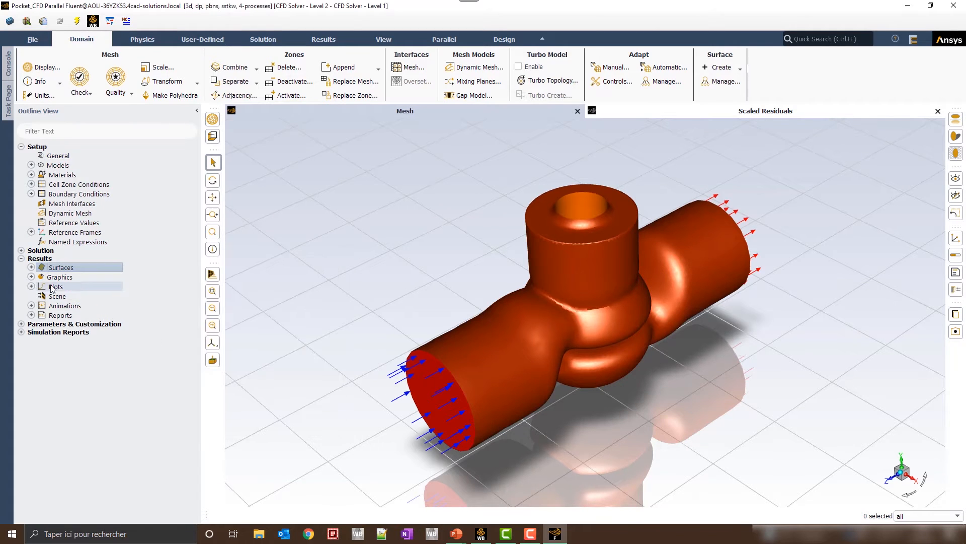
Display filled static pressure contours on the plane-4 cut surface and view the section face-on along the X axis
click(31, 277)
double_click(72, 298)
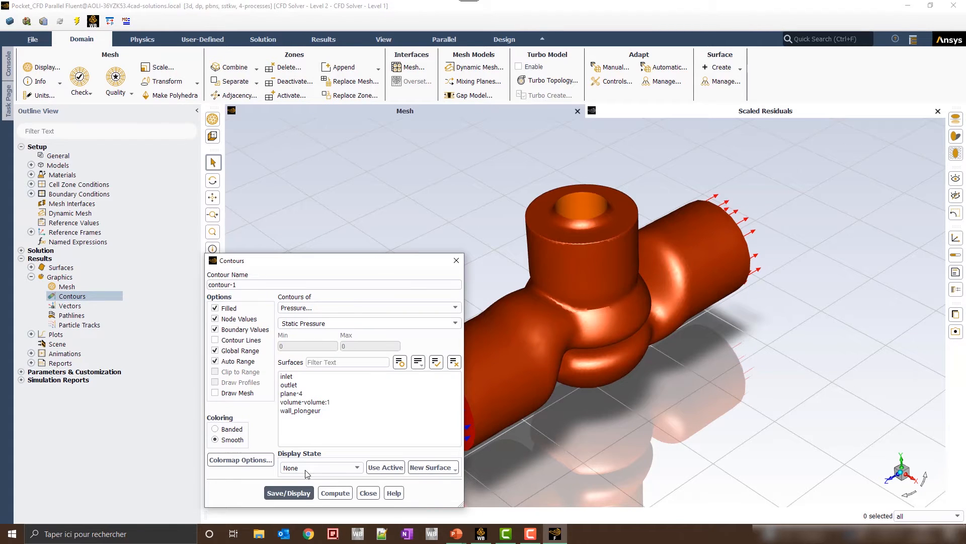
click(292, 393)
click(293, 495)
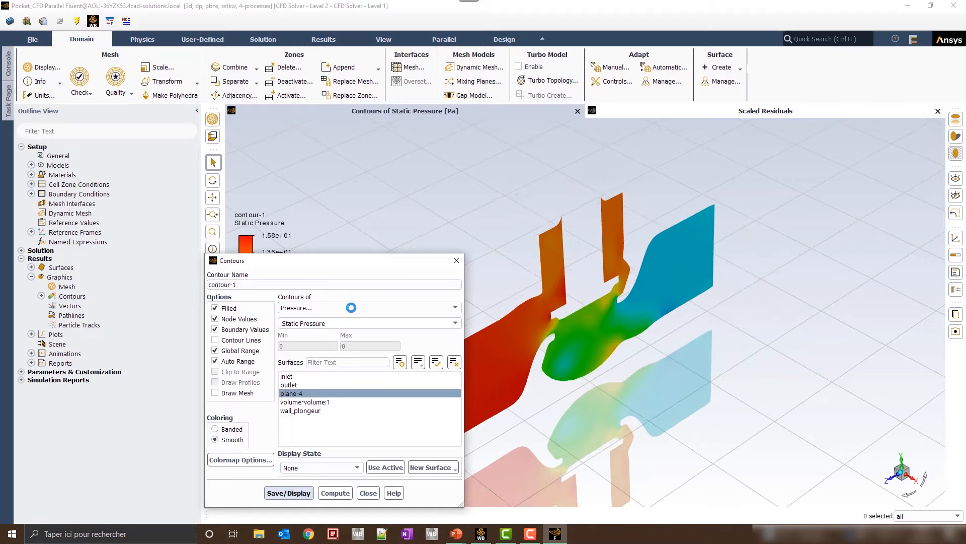
mouse_move(343, 260)
mouse_down()
mouse_move(268, 216)
mouse_move(205, 105)
mouse_up()
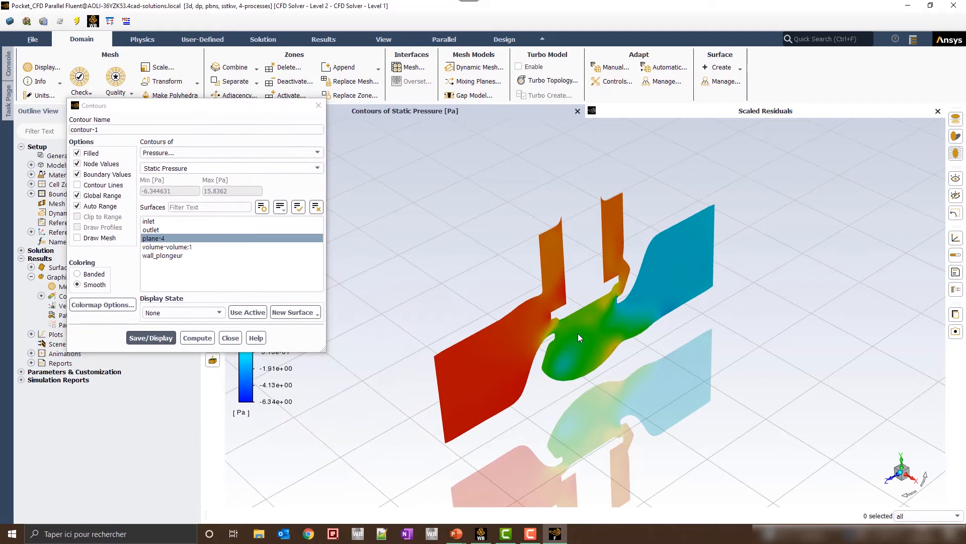
drag(578, 334, 846, 460)
click(903, 472)
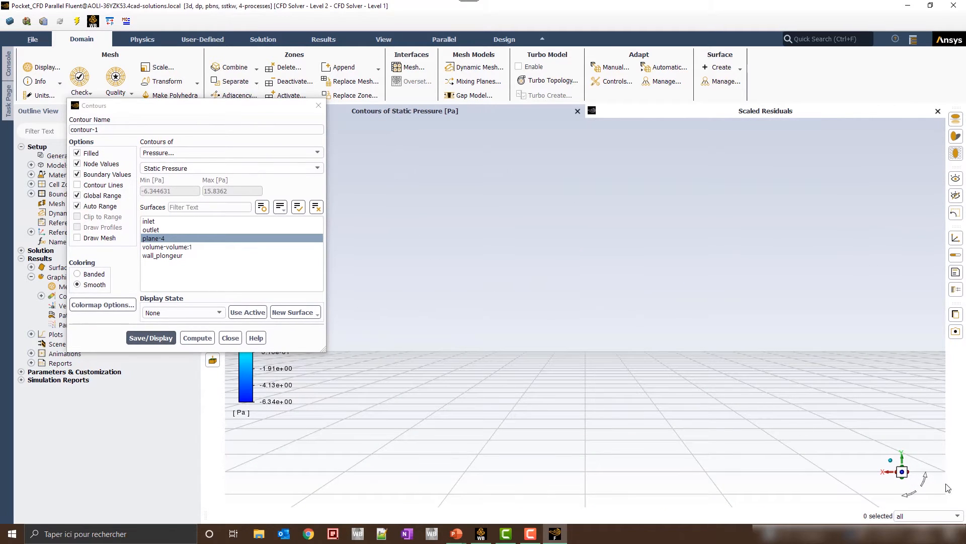
click(890, 474)
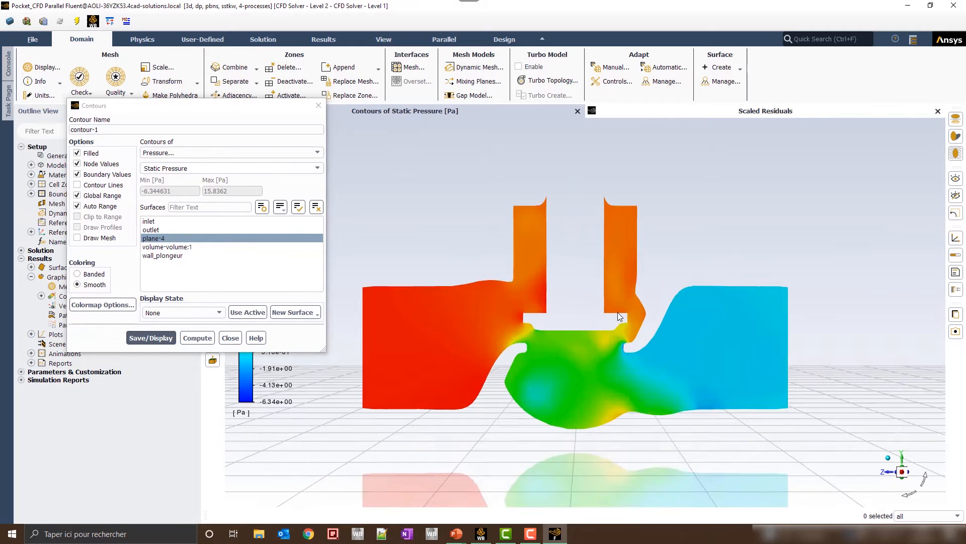
middle_drag(671, 315, 703, 314)
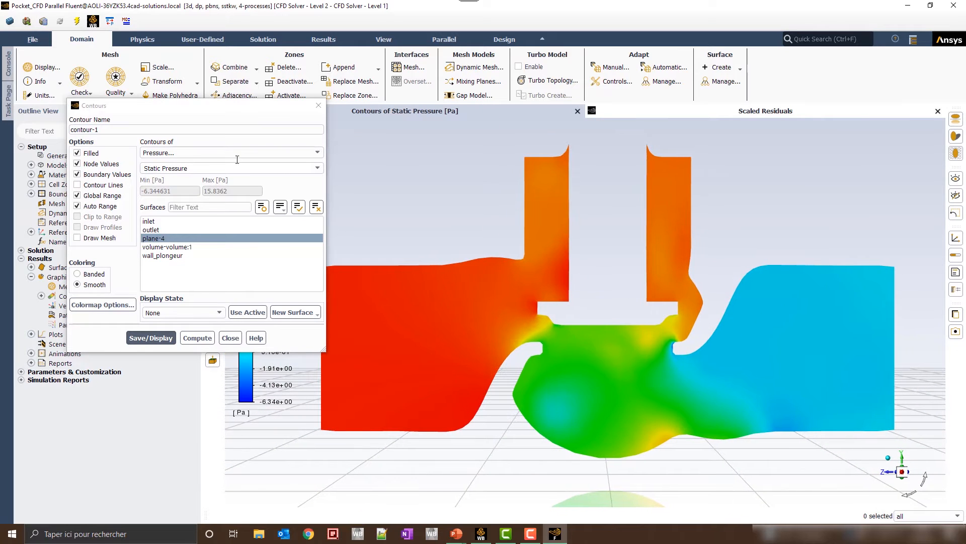
Change the contour variable to velocity magnitude on the cut plane, update the display, and close the contour settings
click(206, 159)
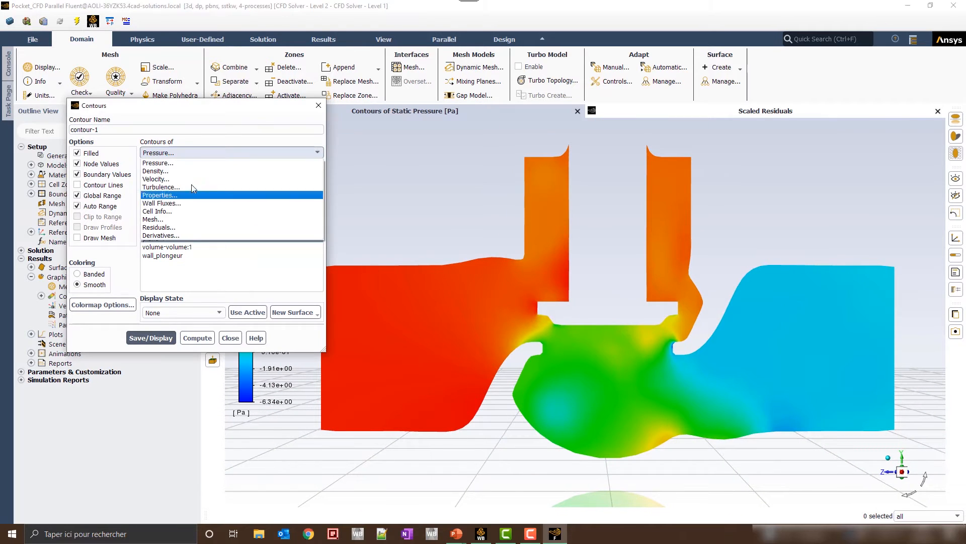
click(191, 184)
click(150, 338)
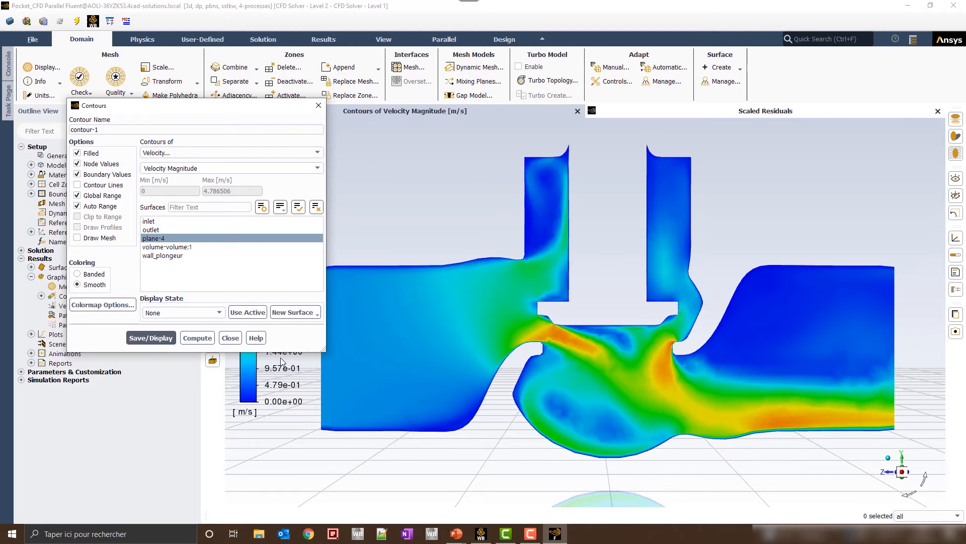
click(230, 338)
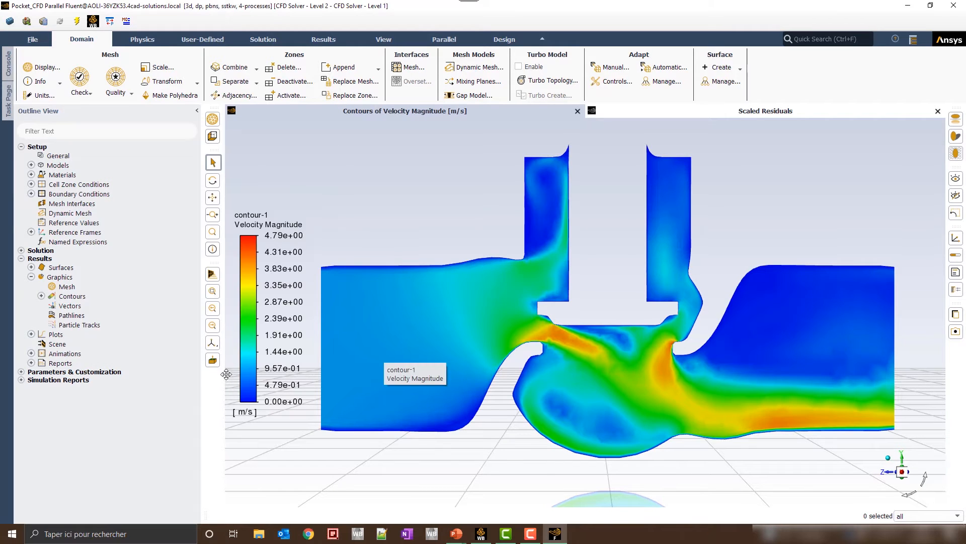
Start a new pathlines plot with the mesh drawn, showing only the faces of the wall_plongeur surface
double_click(69, 316)
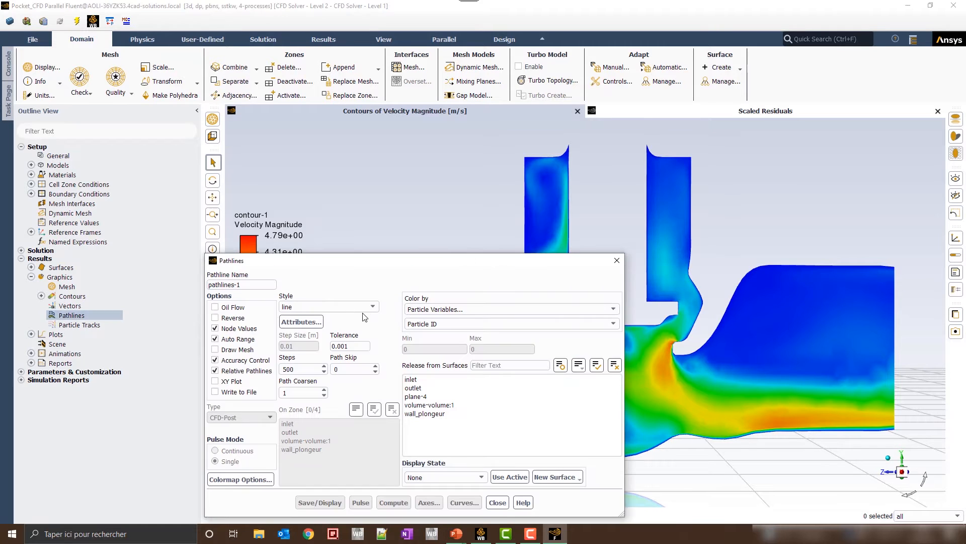
click(215, 350)
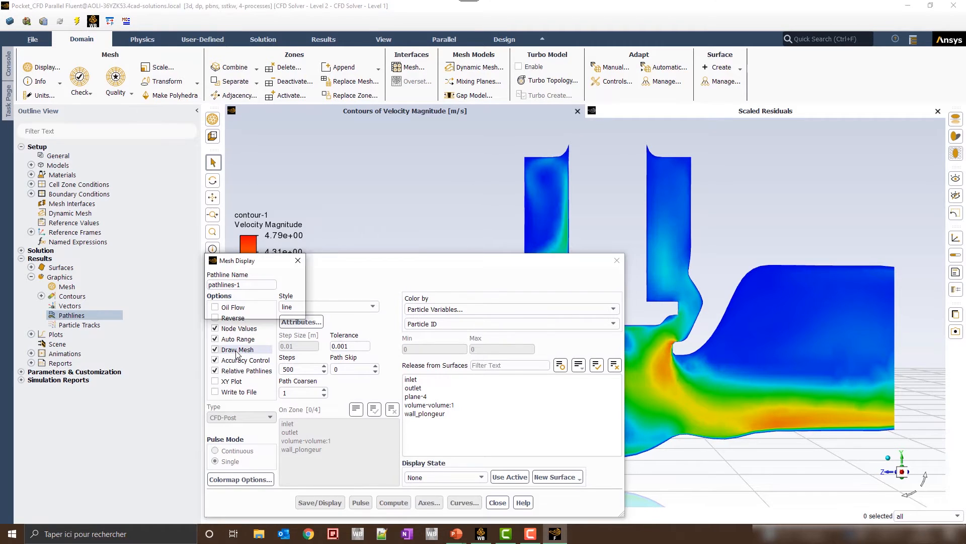
click(472, 280)
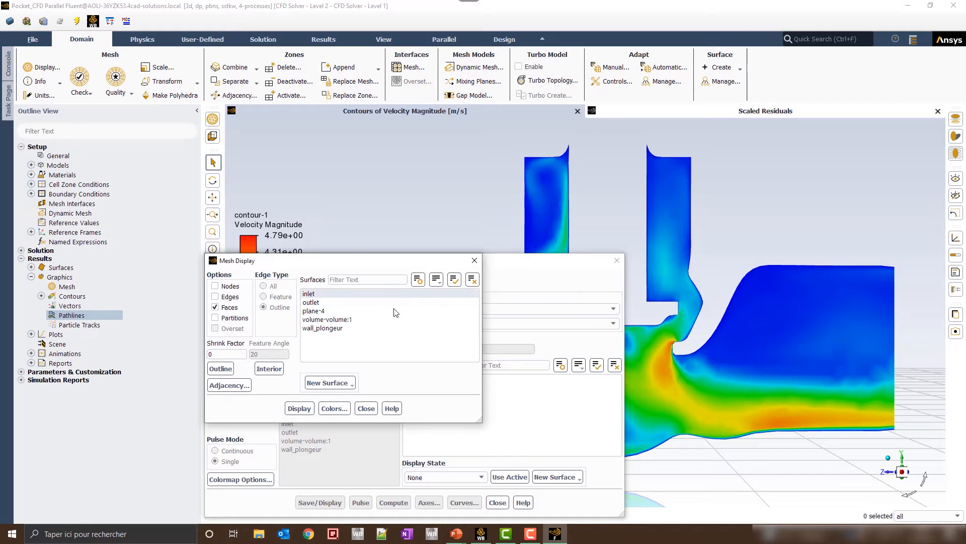
click(351, 327)
click(299, 408)
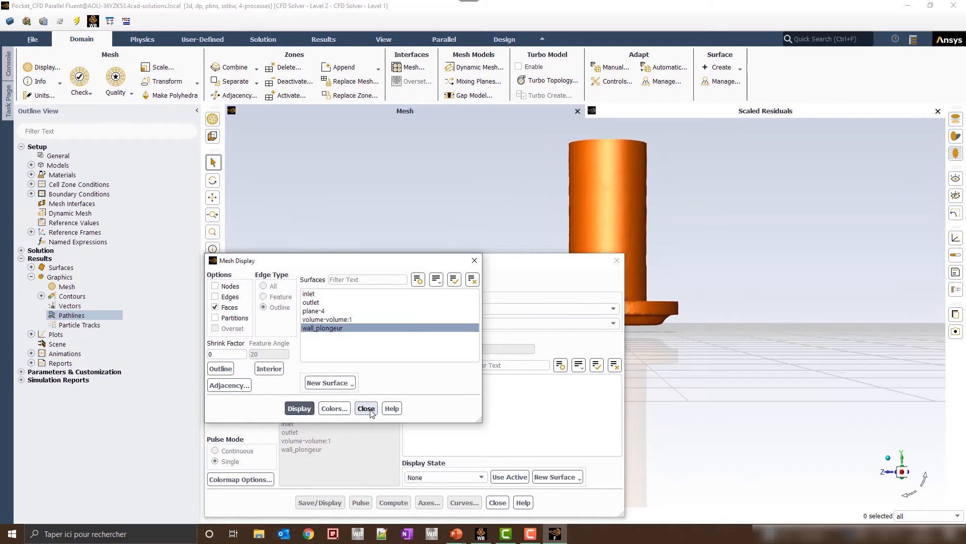
click(366, 408)
Release the pathlines from the inlet, color them by velocity magnitude, and display them around the plunger
click(423, 379)
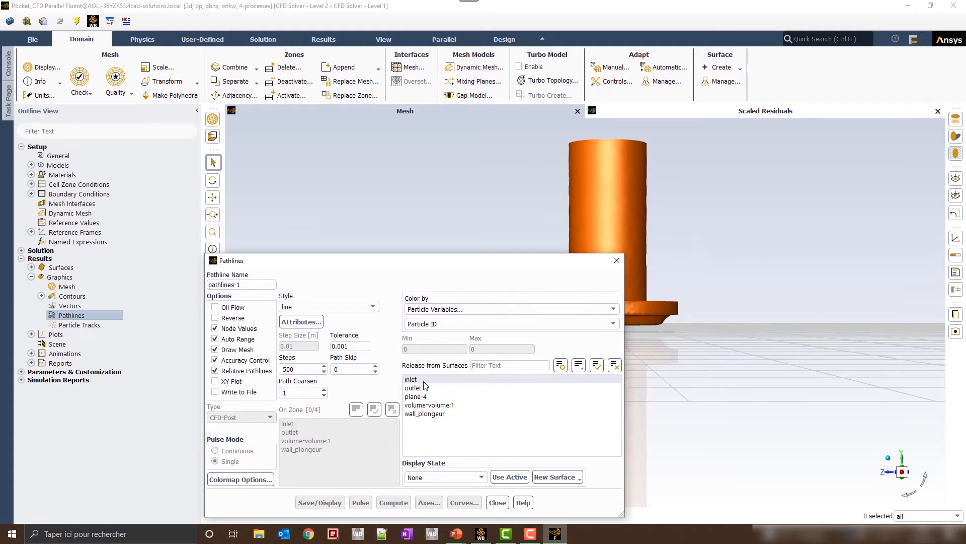
click(459, 309)
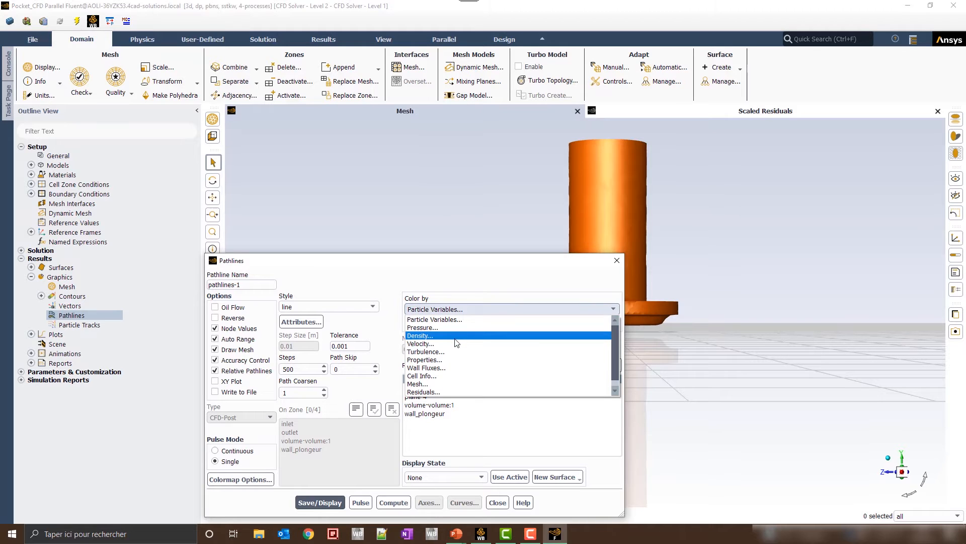
click(456, 336)
click(462, 309)
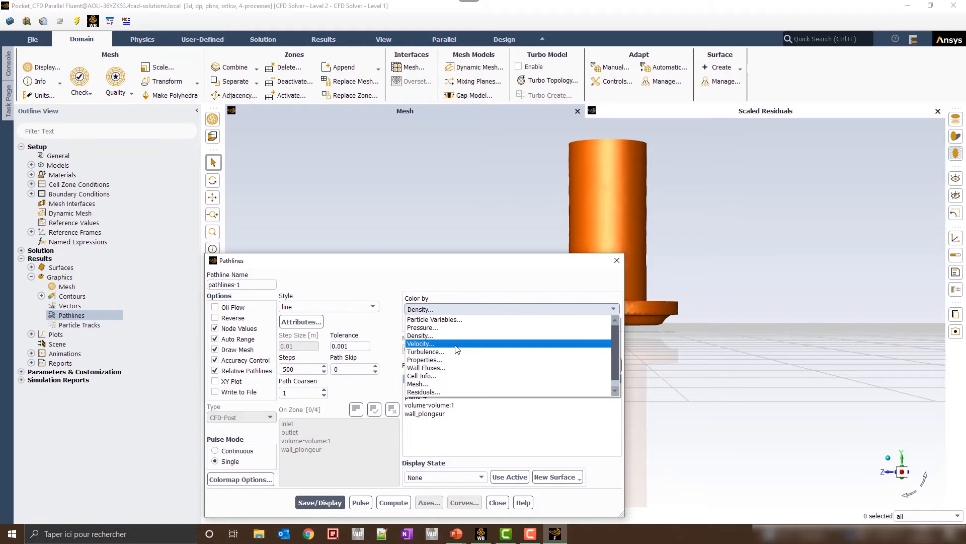
click(457, 344)
click(319, 503)
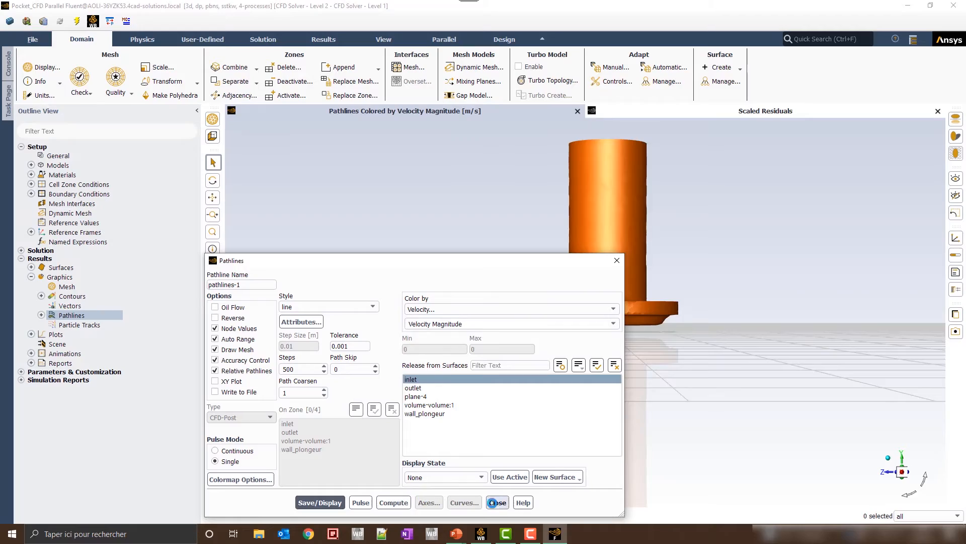
click(495, 502)
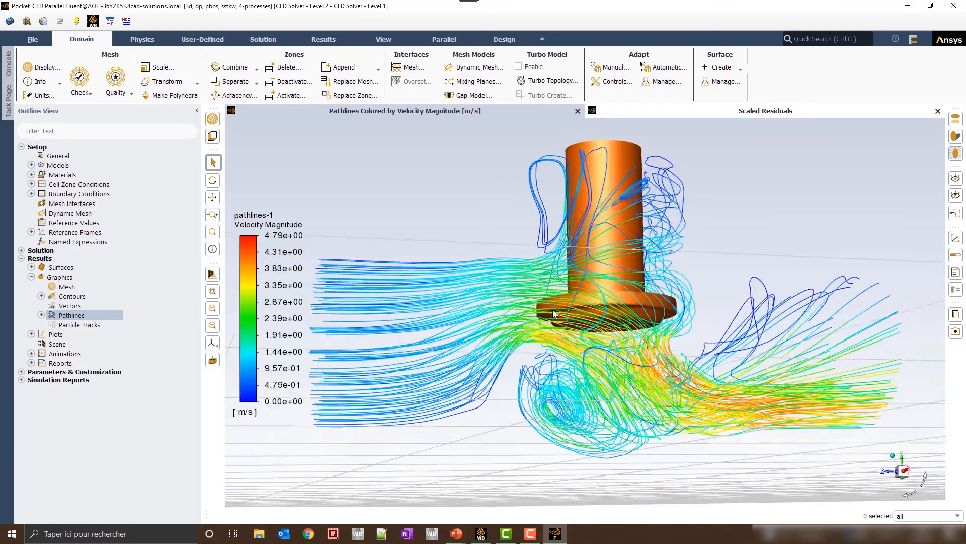
drag(554, 313, 539, 362)
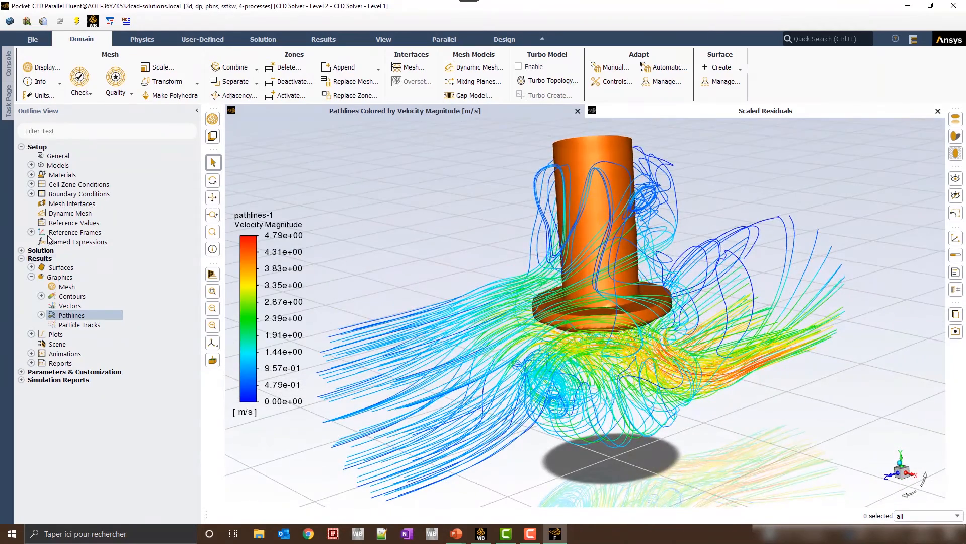
Create a mesh display showing only the faces of every surface except plane-4, display it, and close the mesh settings
right_click(68, 288)
click(78, 294)
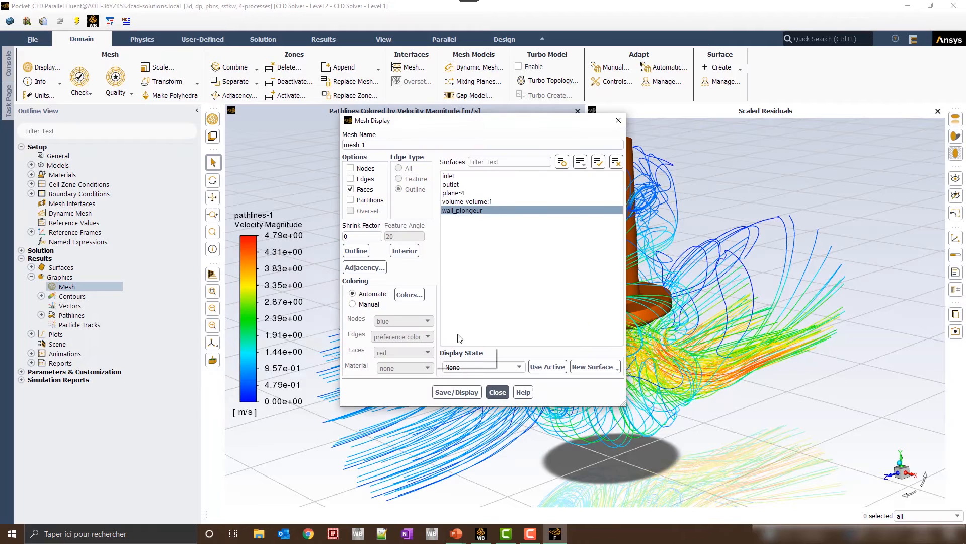
drag(480, 122, 163, 59)
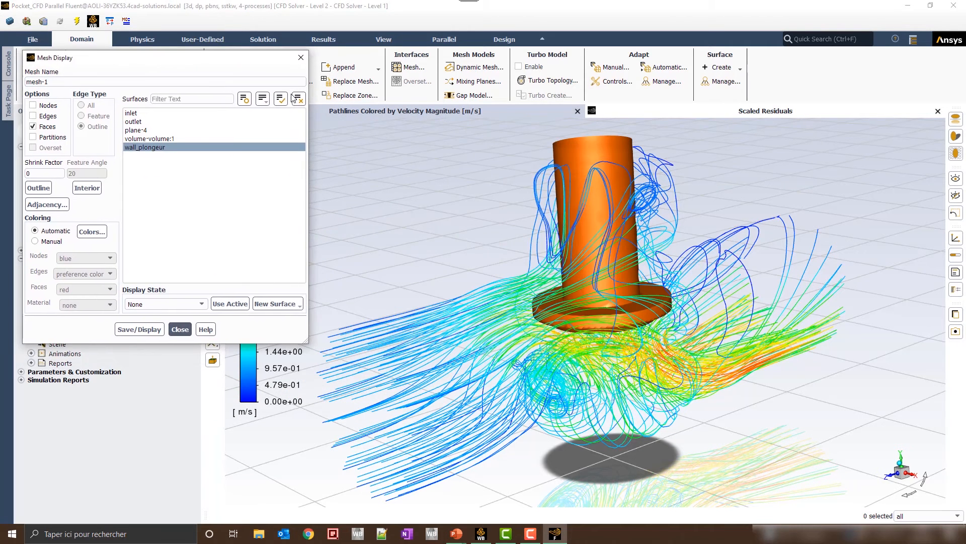
click(280, 99)
ctrl+click(159, 131)
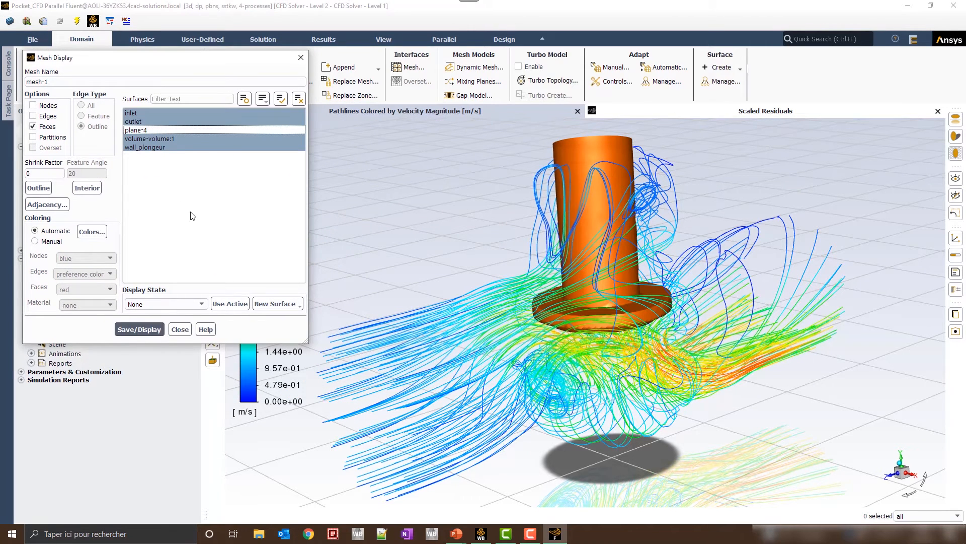
click(139, 329)
click(173, 333)
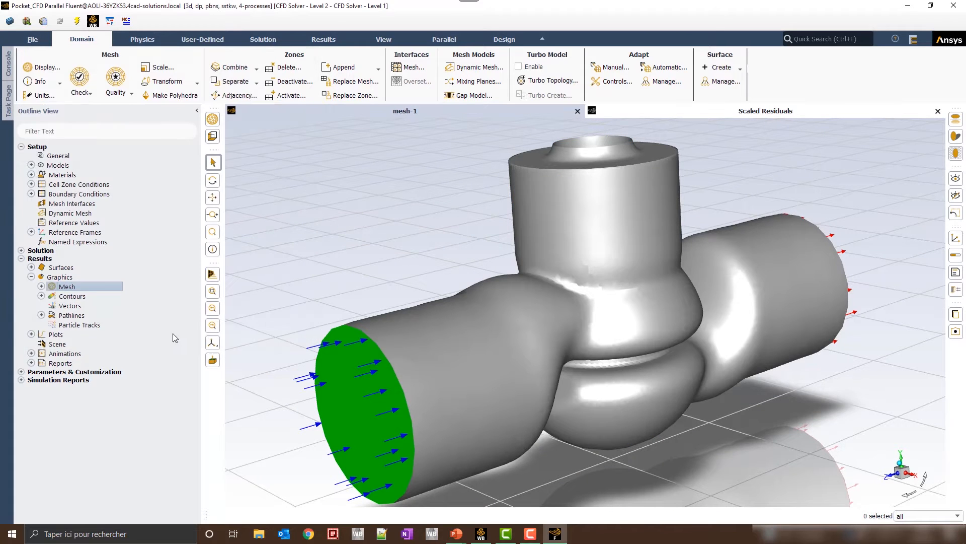
Create and display a scene combining contour-1, pathlines-1 and mesh-1 at transparency 68, inspect it at an angle, and close the scene settings
click(50, 343)
double_click(51, 344)
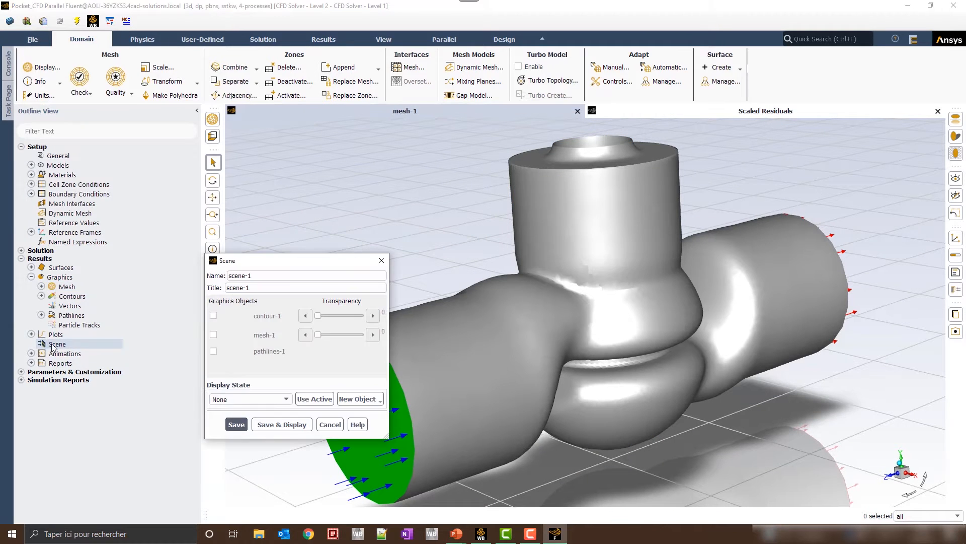
click(214, 334)
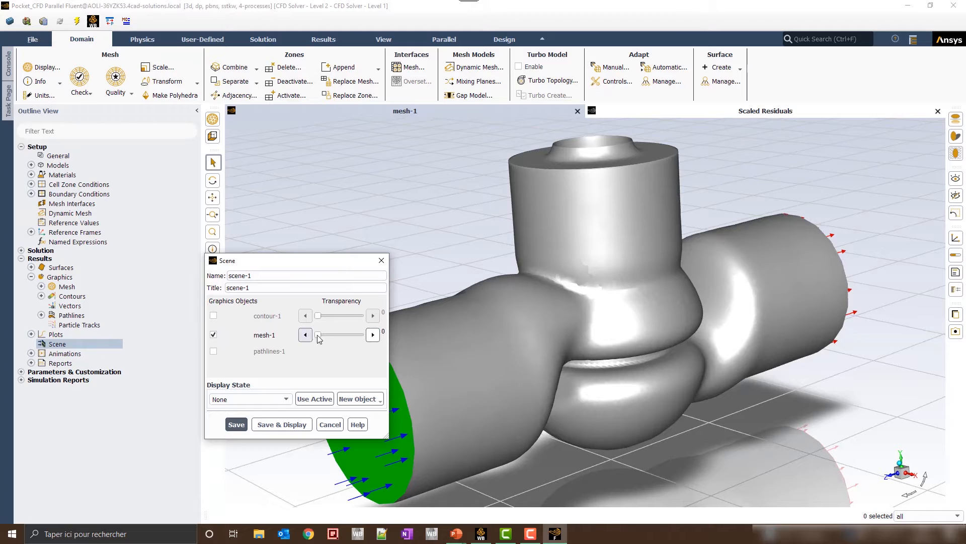
drag(318, 335, 356, 337)
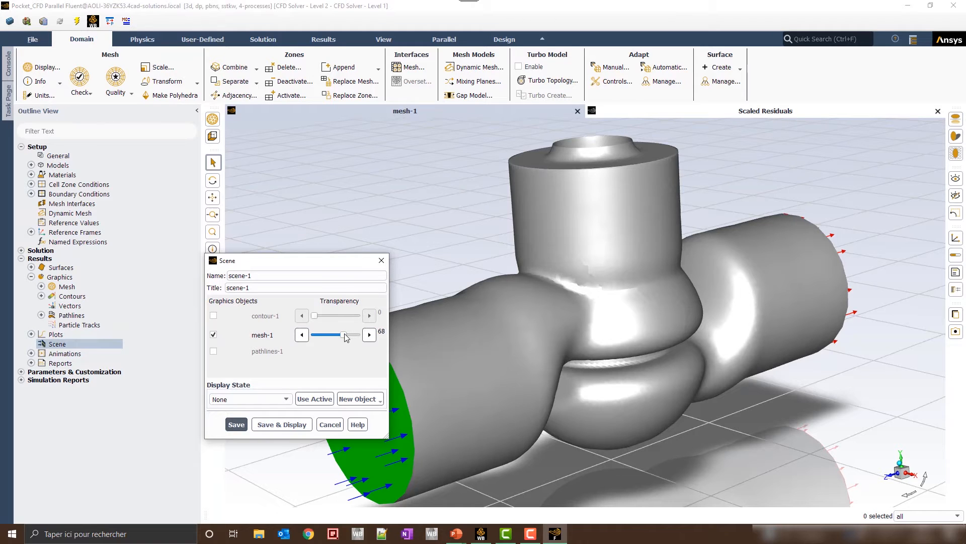
click(213, 315)
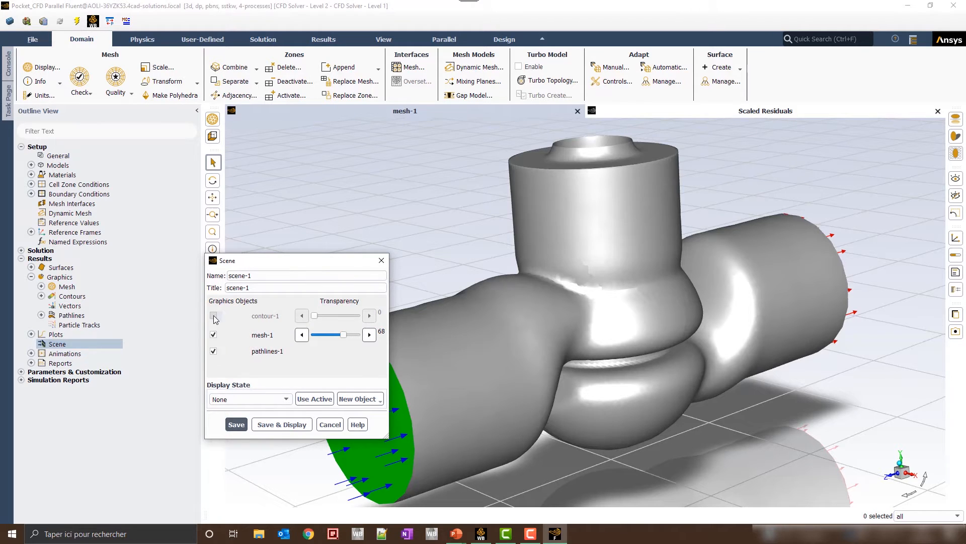
click(282, 425)
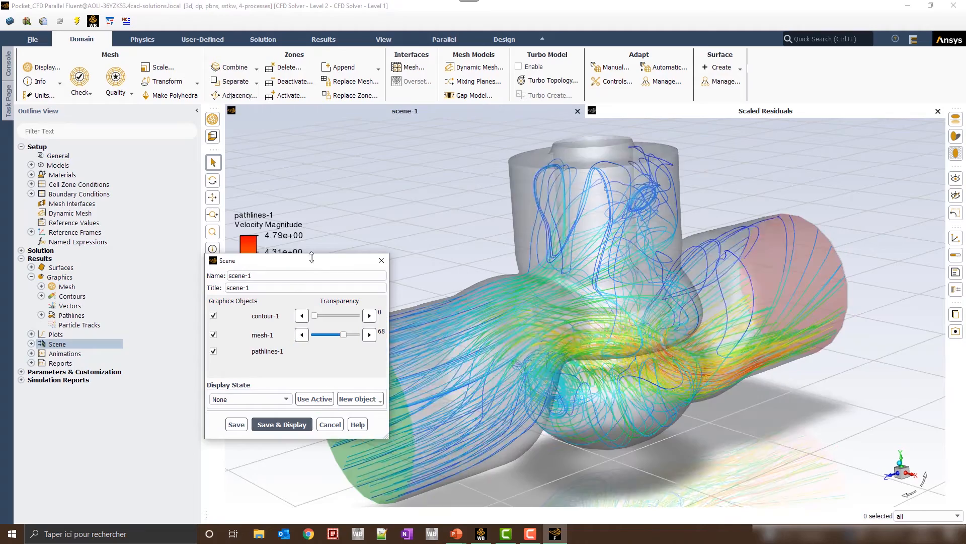
drag(309, 258, 167, 176)
drag(327, 221, 796, 267)
drag(919, 268, 919, 268)
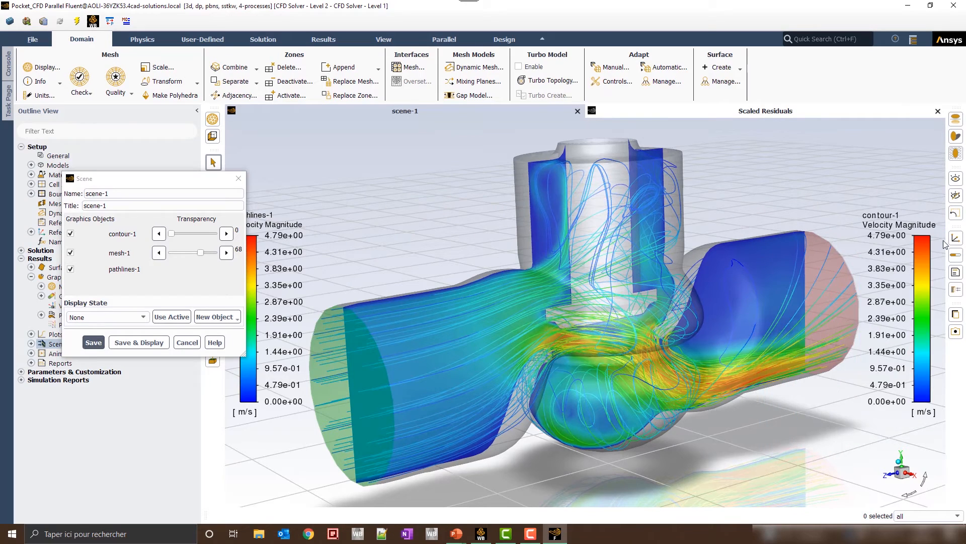
drag(427, 327, 529, 345)
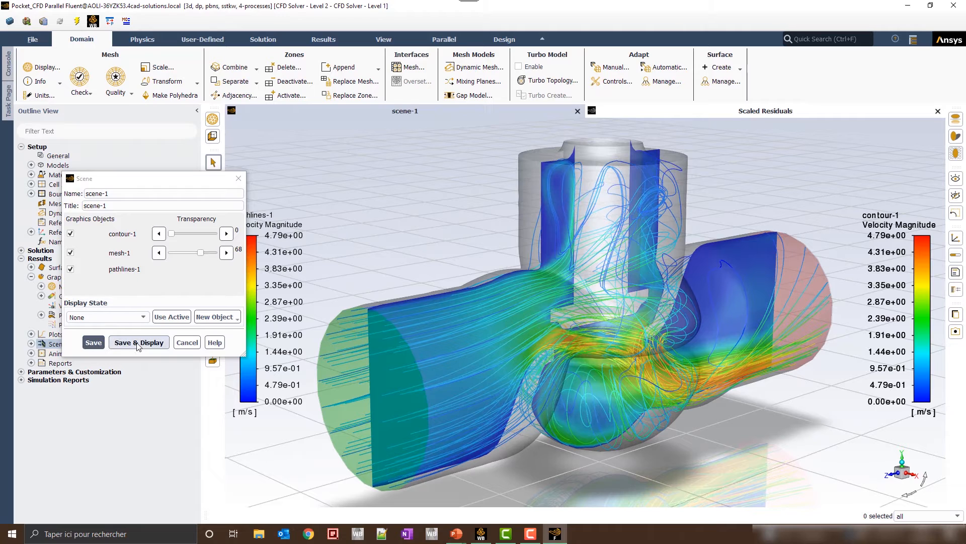
click(186, 343)
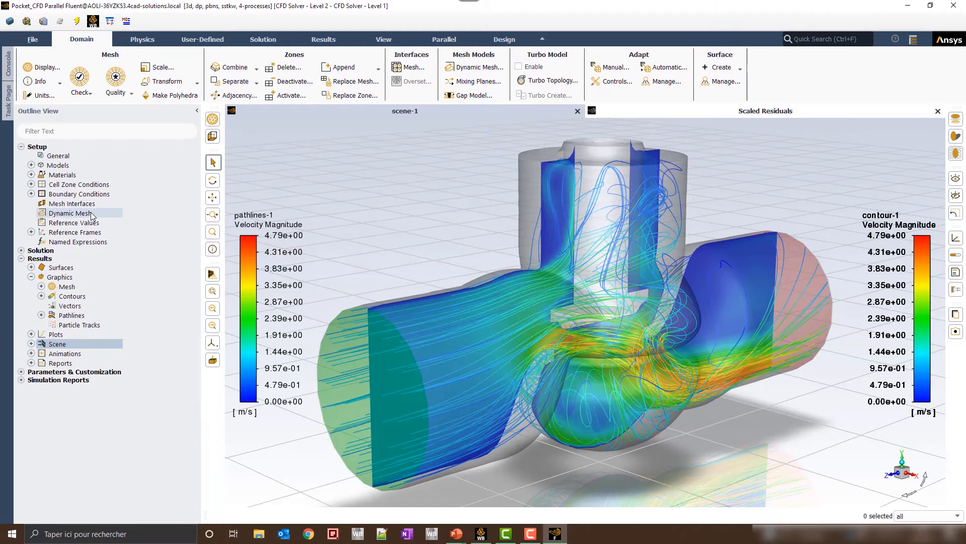
Copy water-liquid (h2o<l>) from the Fluent database into the case's fluid materials and close the material settings
click(31, 175)
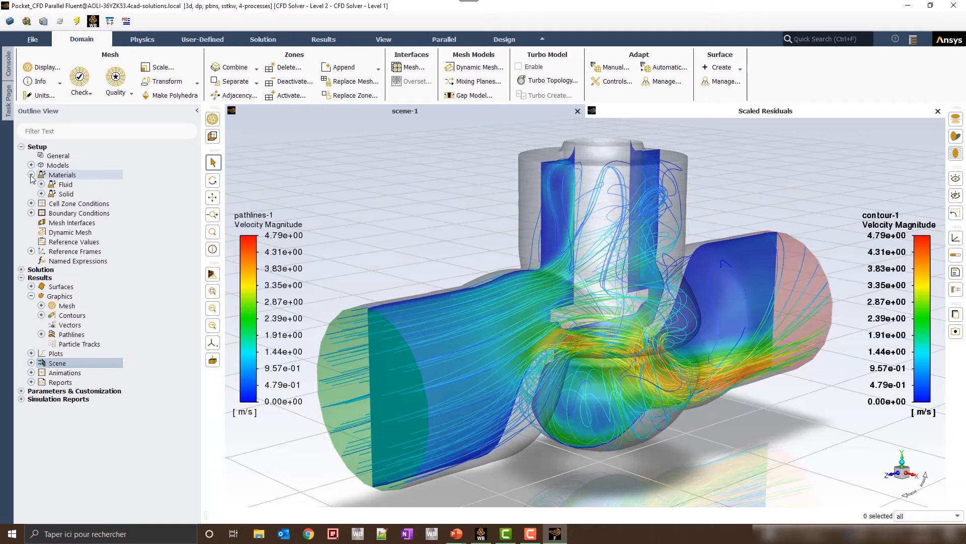
double_click(59, 175)
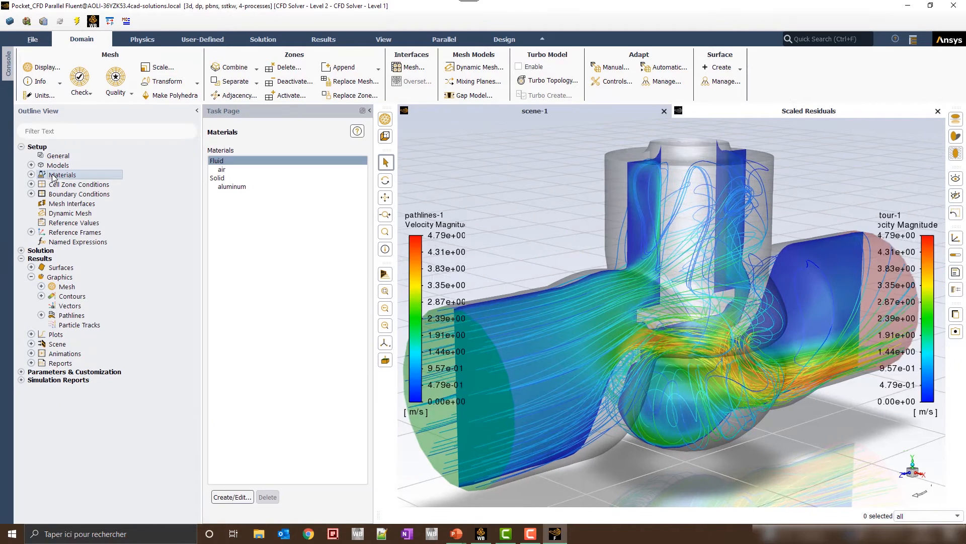
click(258, 162)
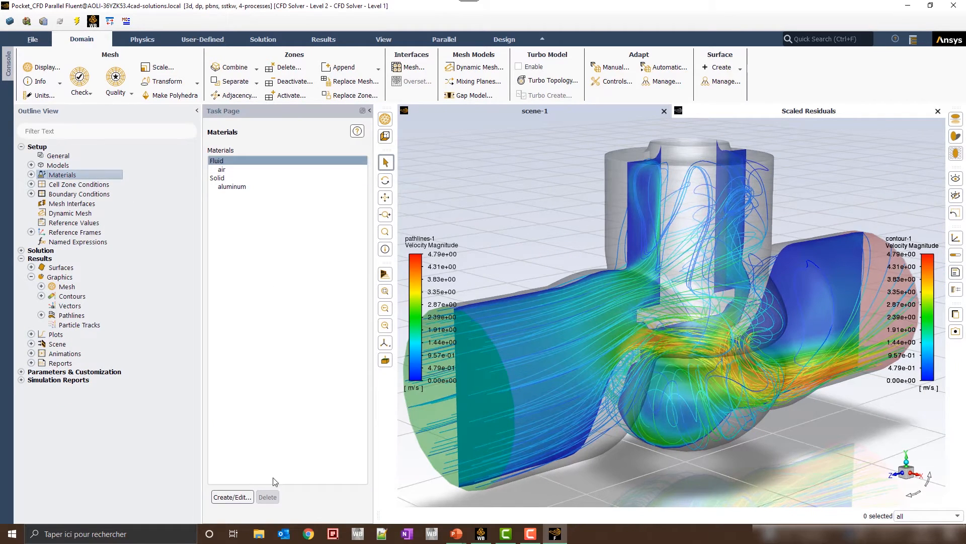
click(232, 496)
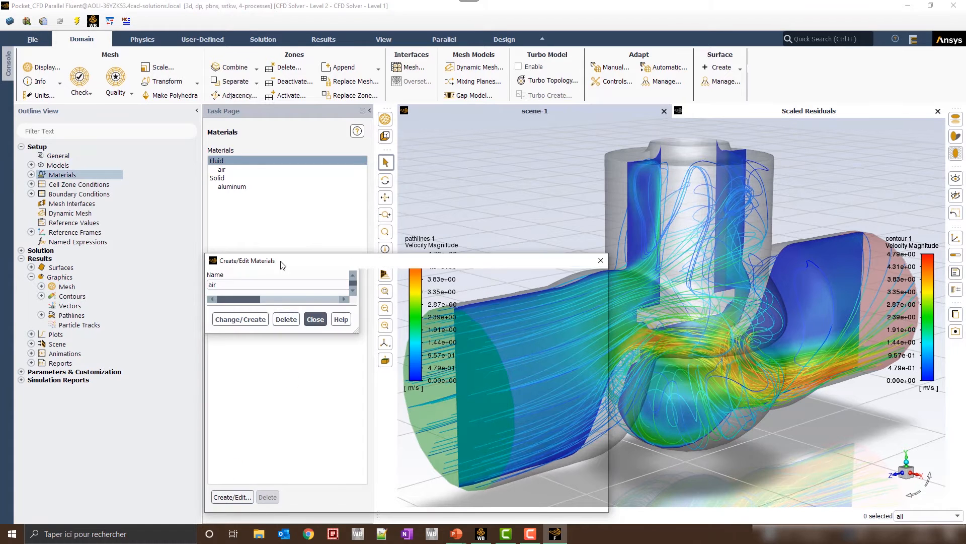
drag(292, 266, 168, 162)
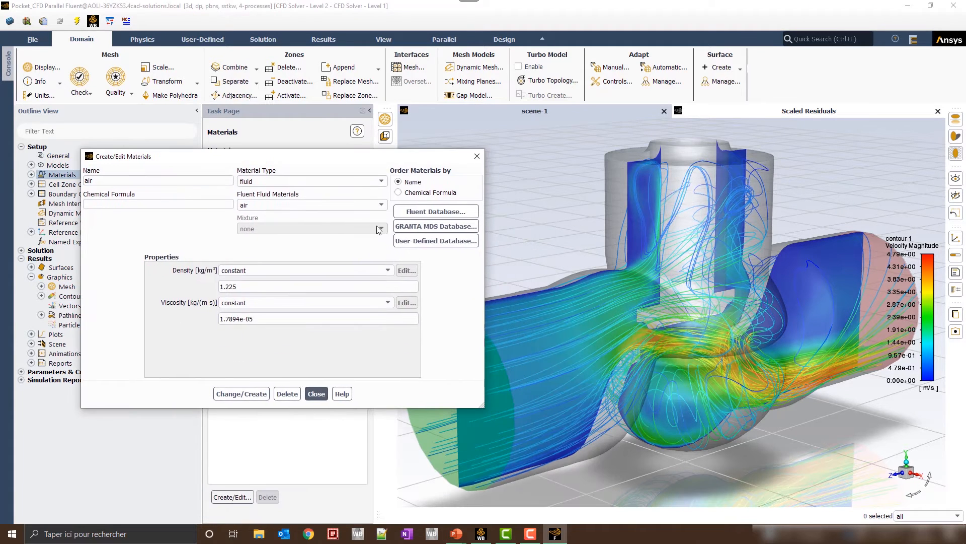
click(423, 212)
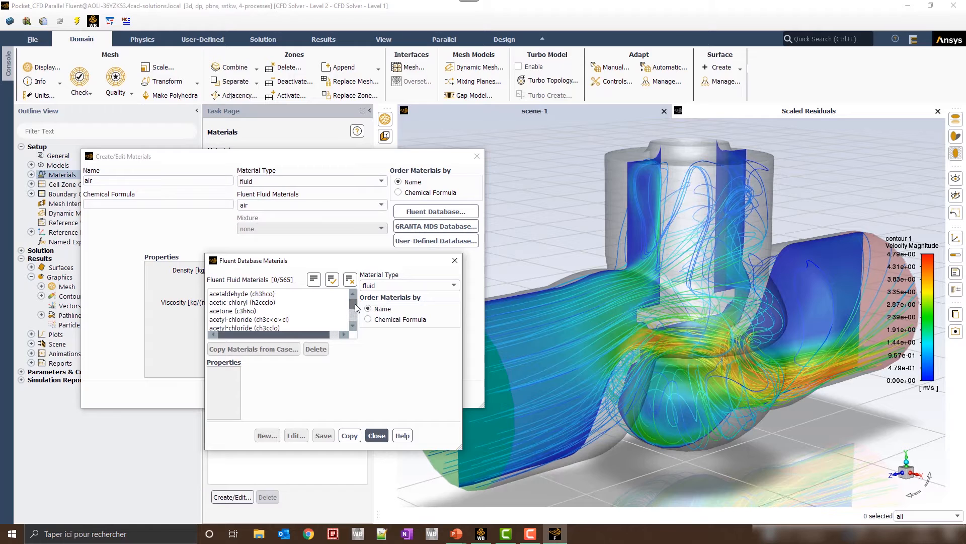
click(356, 315)
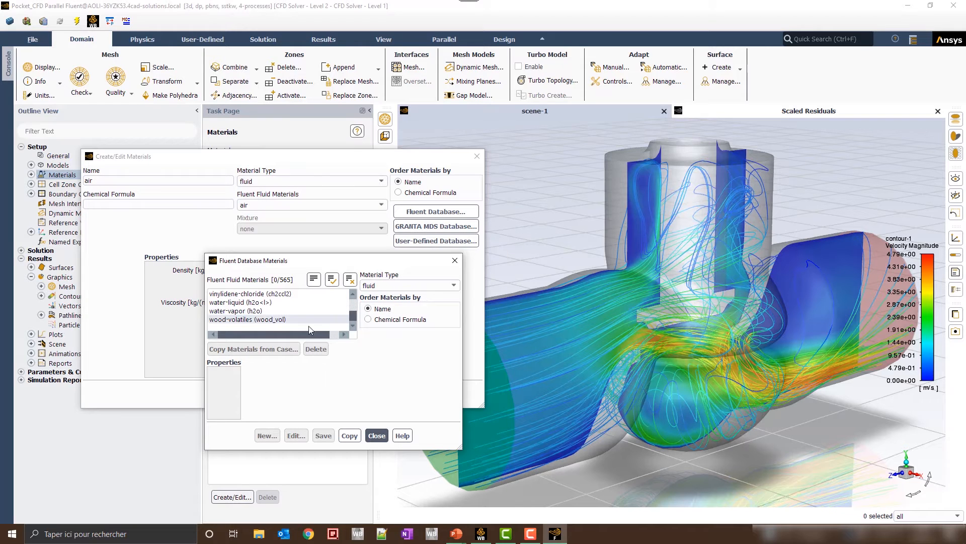
click(259, 303)
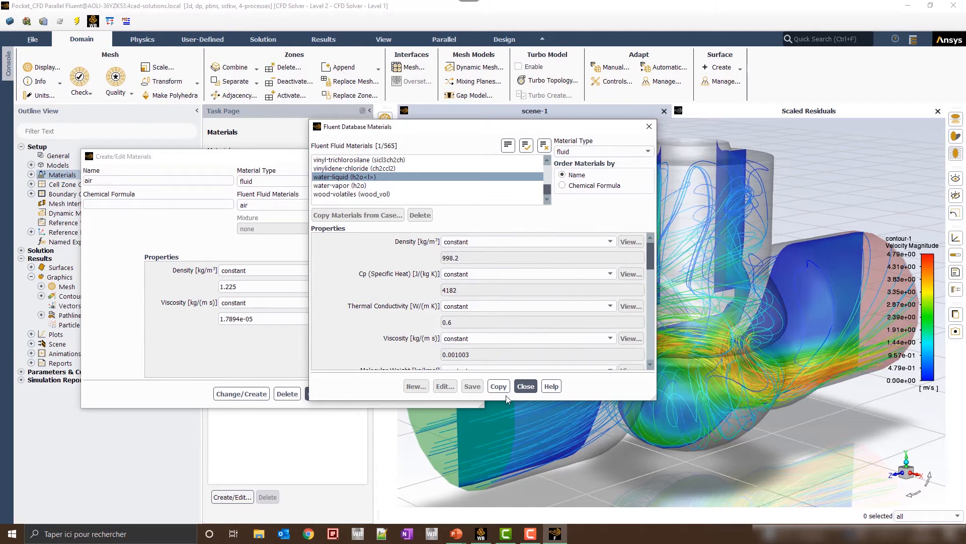
click(498, 386)
click(526, 386)
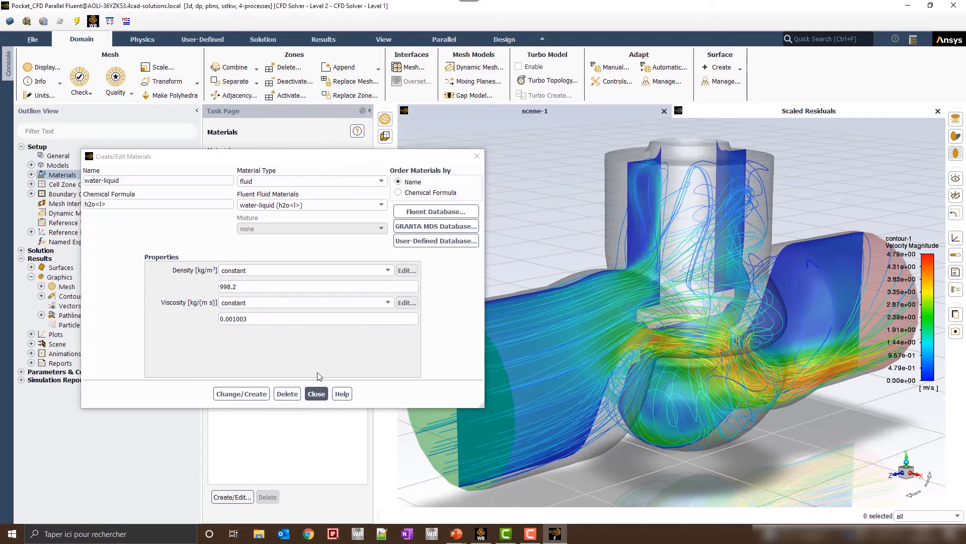
click(316, 393)
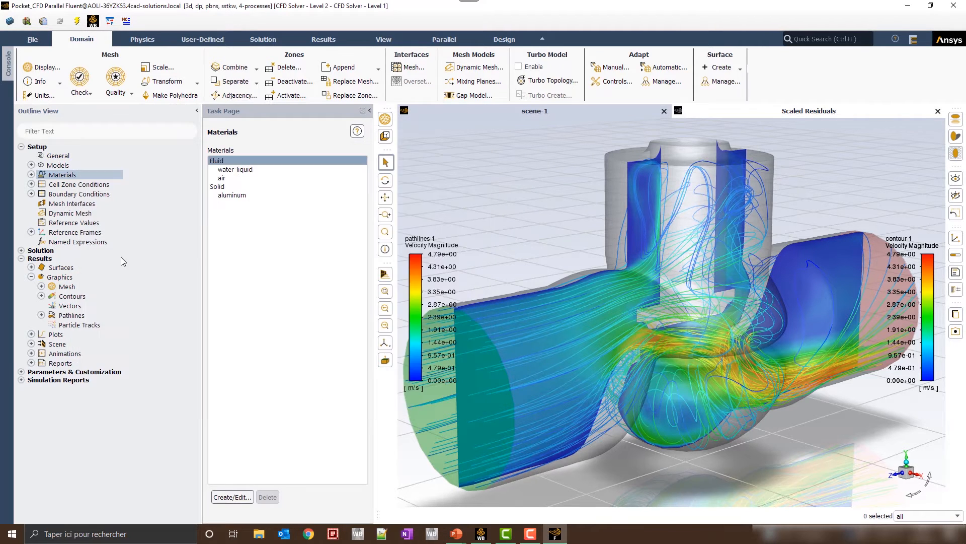
Assign water-liquid as the material of the volume-volume fluid cell zone and close the zone settings
click(31, 193)
click(31, 185)
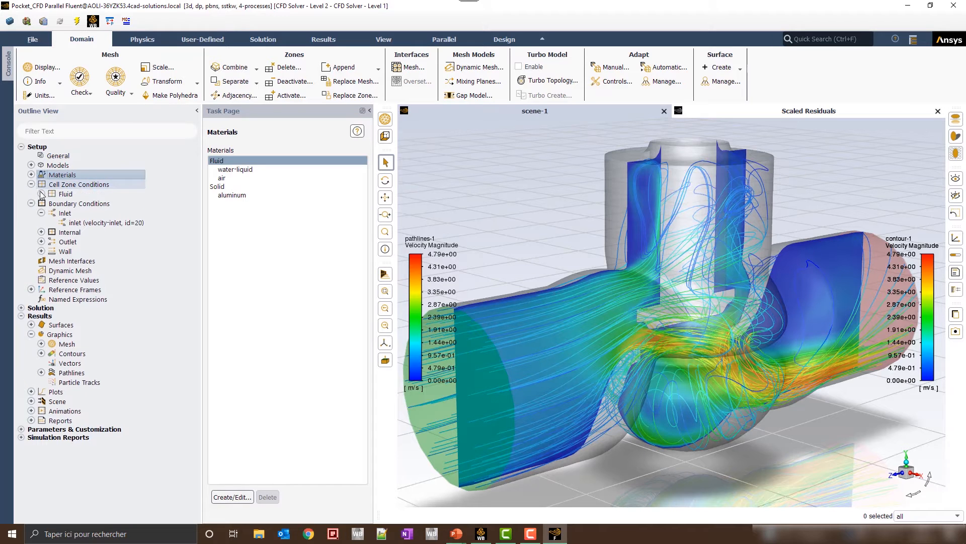
click(41, 194)
click(75, 204)
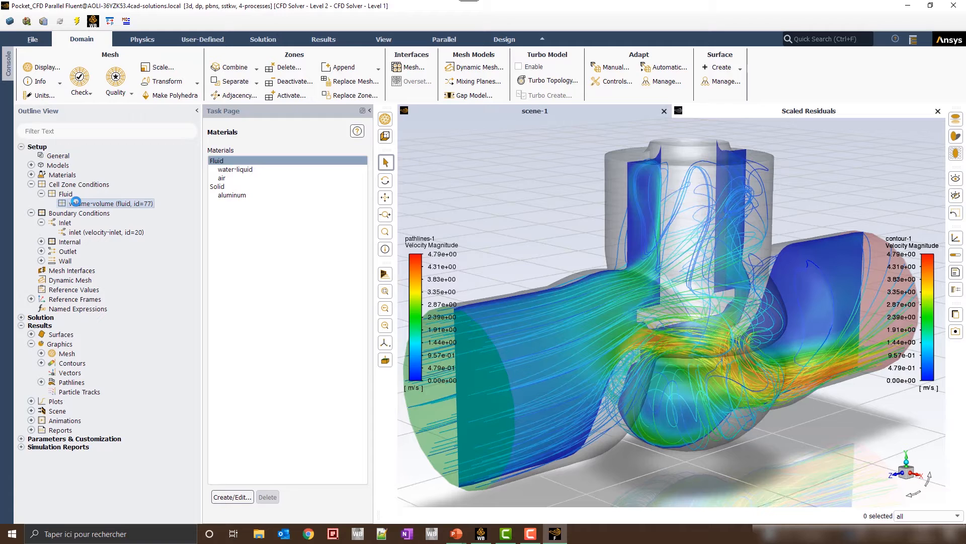
double_click(75, 202)
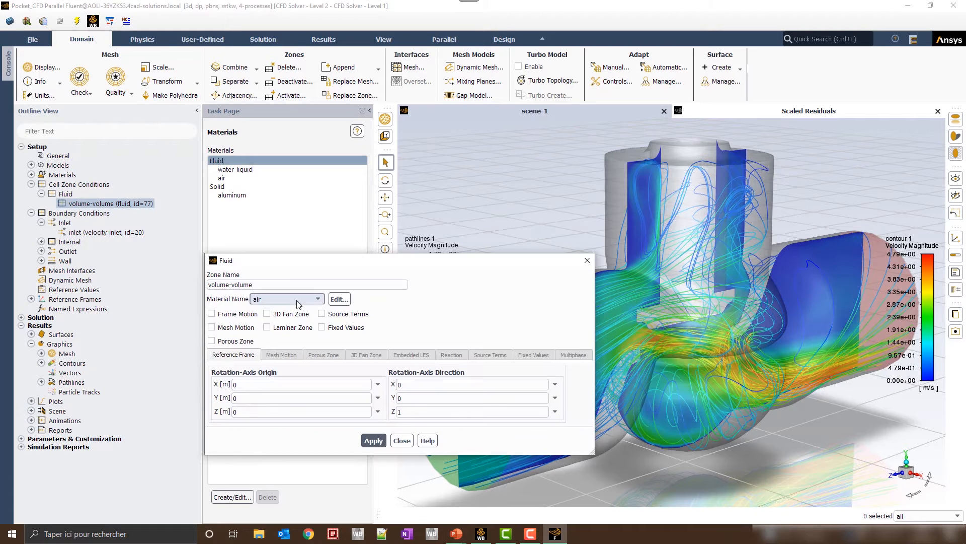
click(287, 299)
click(291, 310)
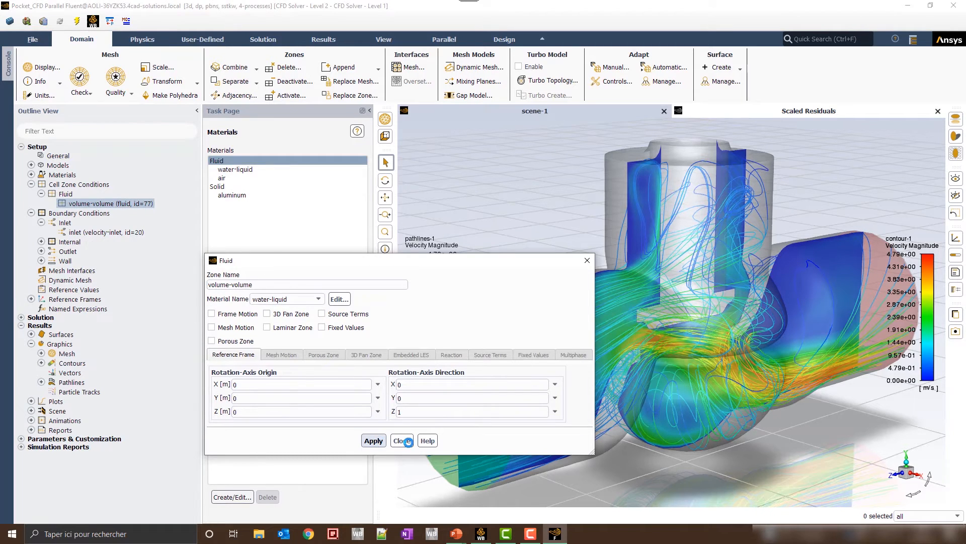
click(401, 441)
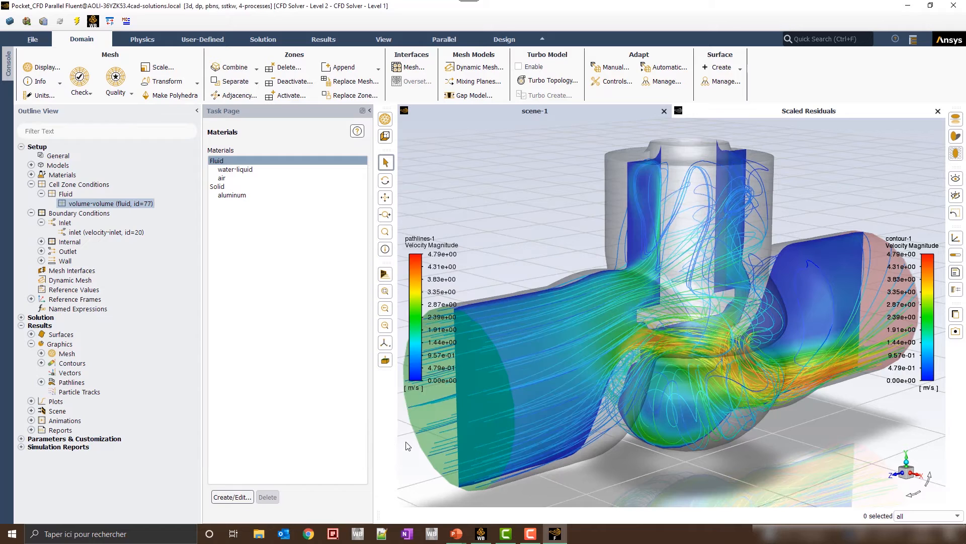
Rerun the calculation using the settings changes for the current calculation only, and view the updated scene once it completes
click(21, 317)
click(54, 403)
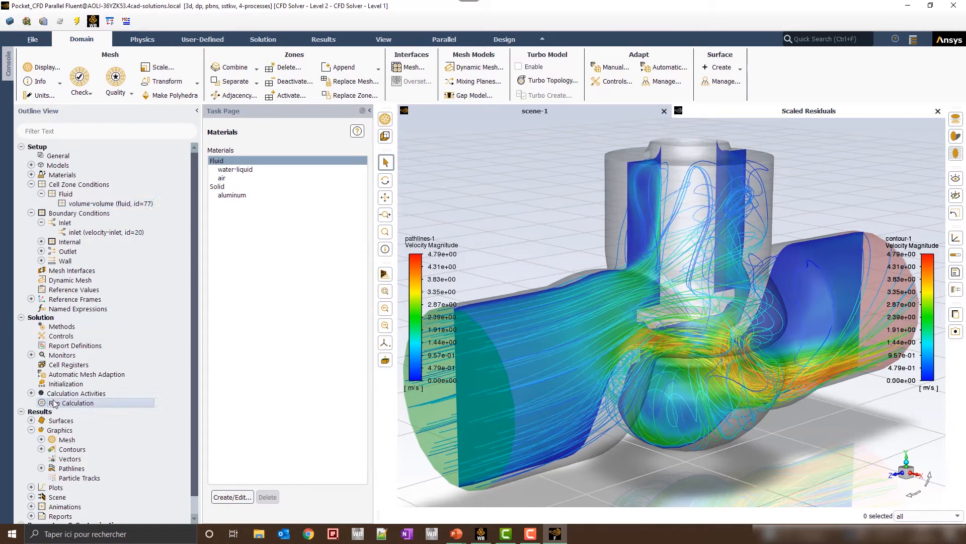
click(255, 383)
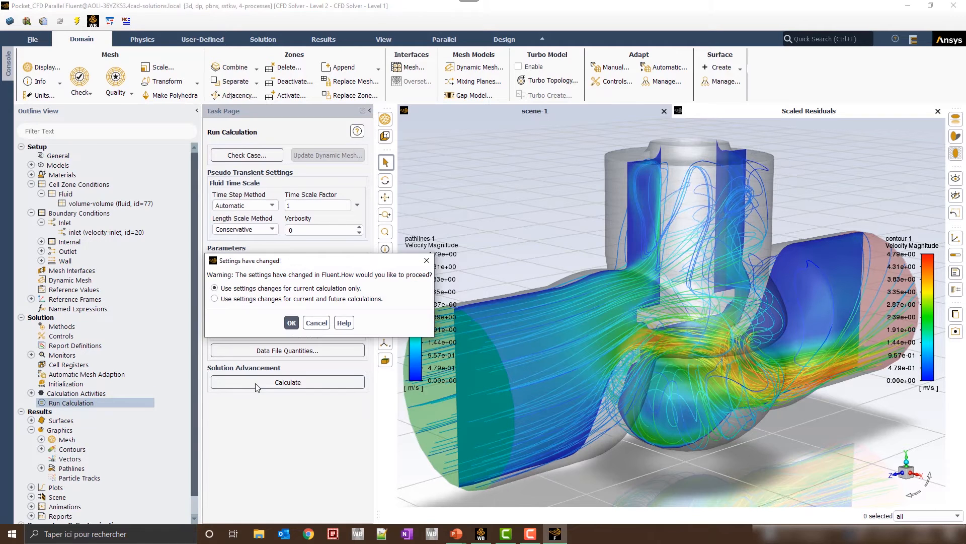
click(292, 325)
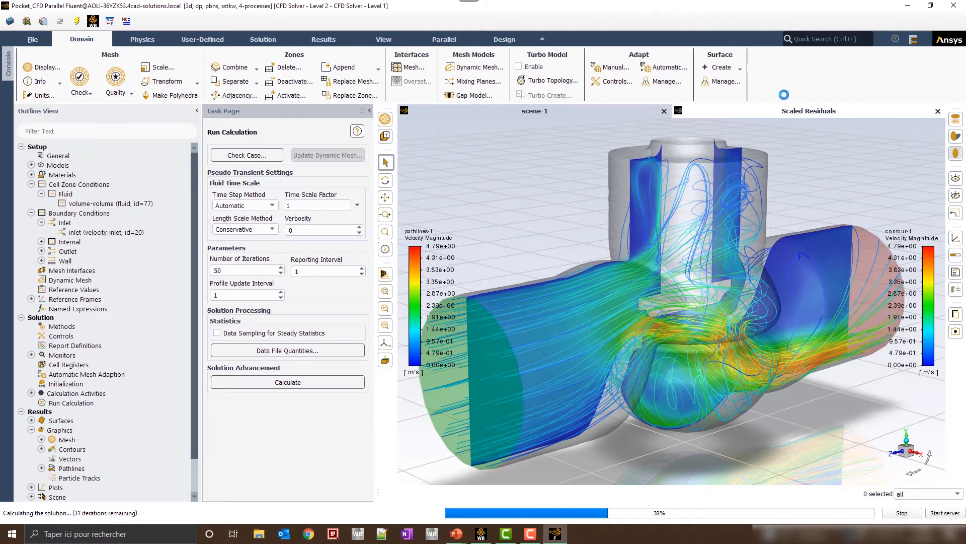
click(789, 111)
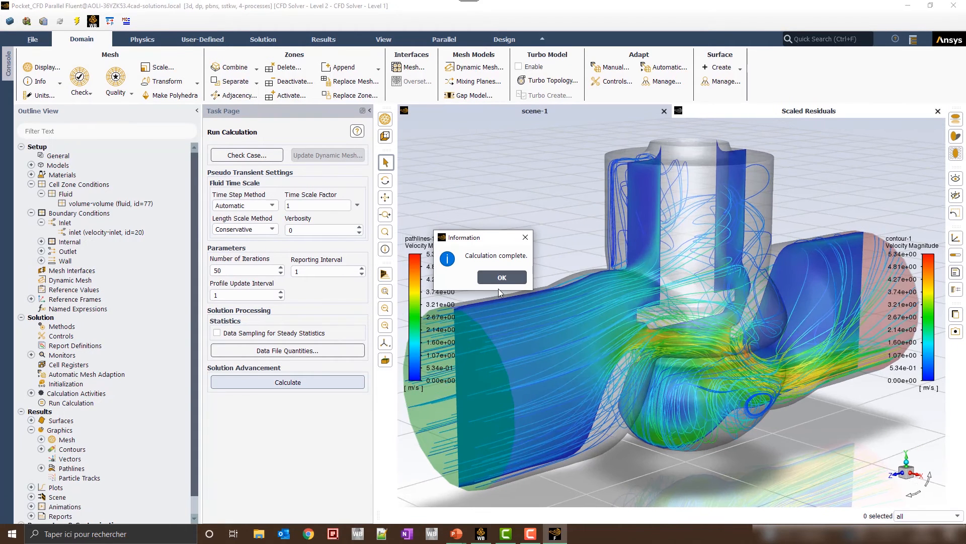
click(502, 276)
drag(586, 348, 566, 365)
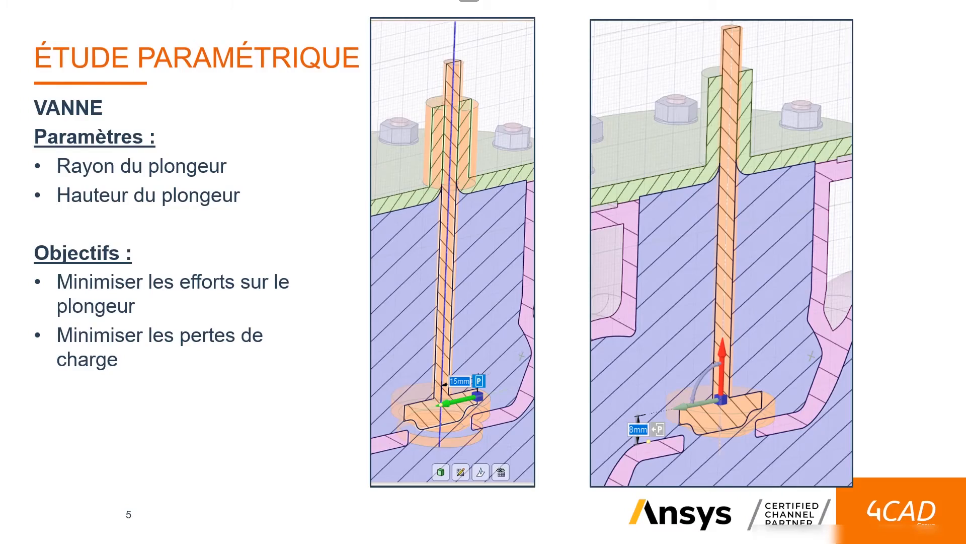
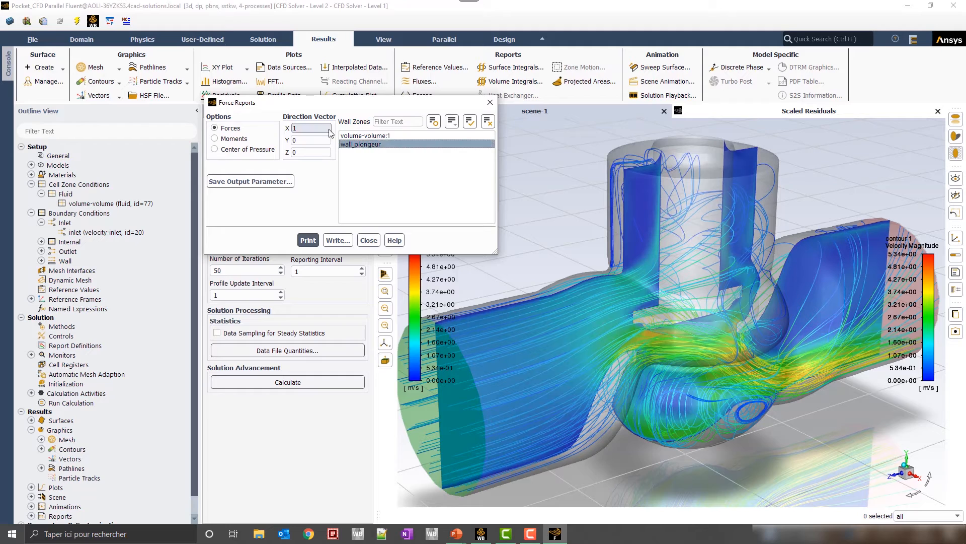
Print the force report for wall_plongeur with direction vector X 0, Y 1, Z 0 and show the console
click(294, 128)
text(0)
key(Tab)
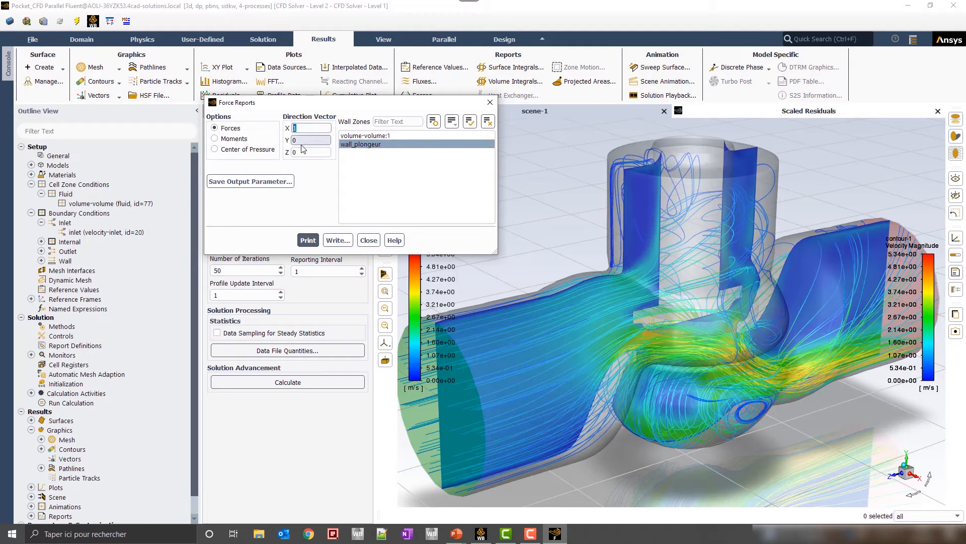
text(1)
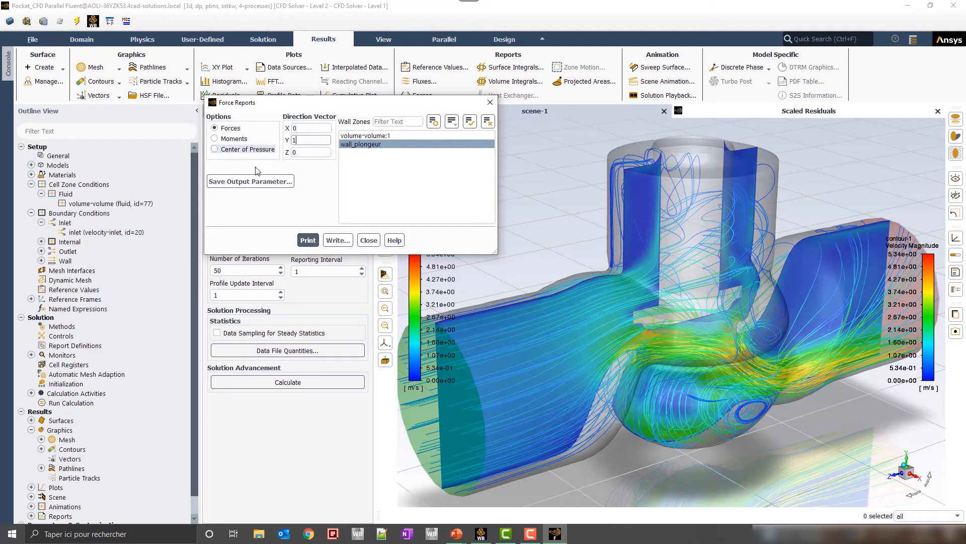
click(311, 241)
click(9, 67)
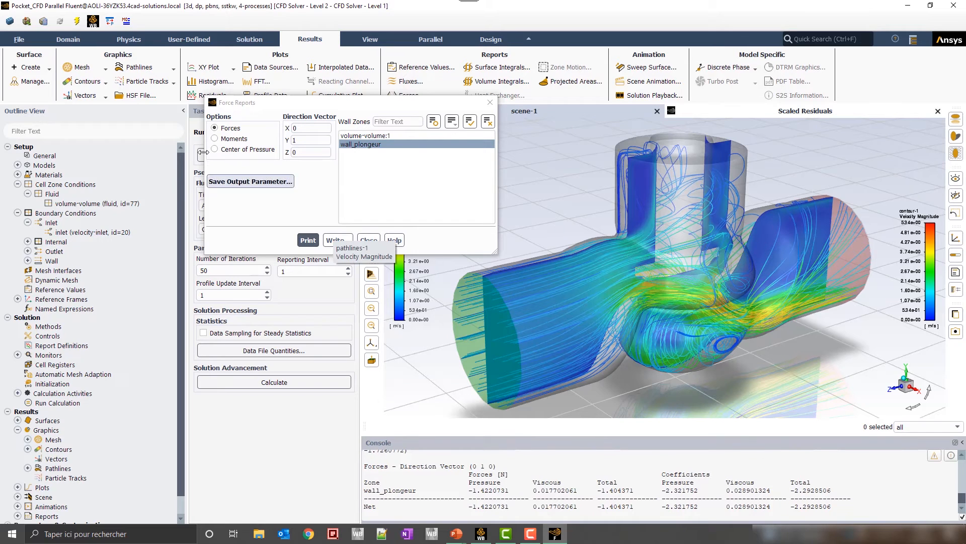
Save the wall_plongeur force report as a new output parameter named effort
click(250, 181)
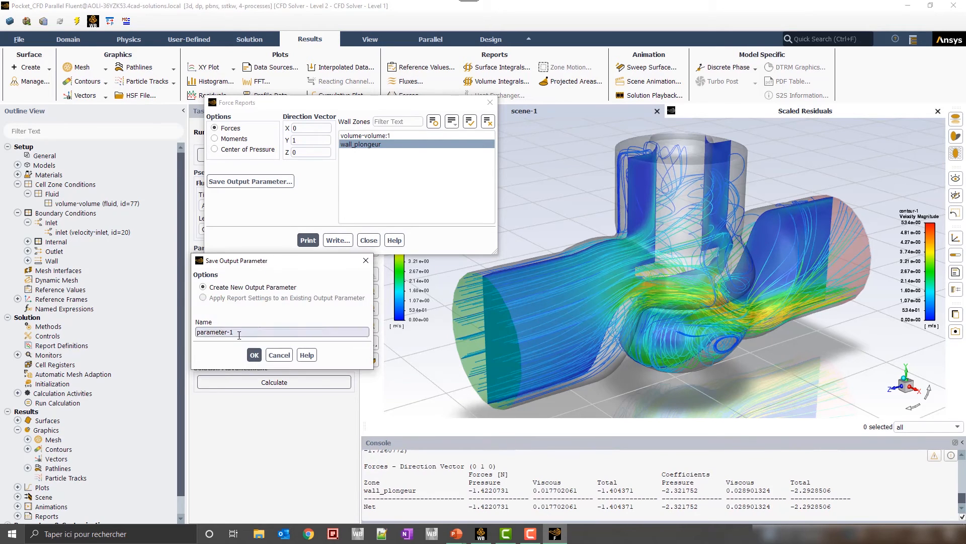
drag(239, 335, 185, 330)
text(effort)
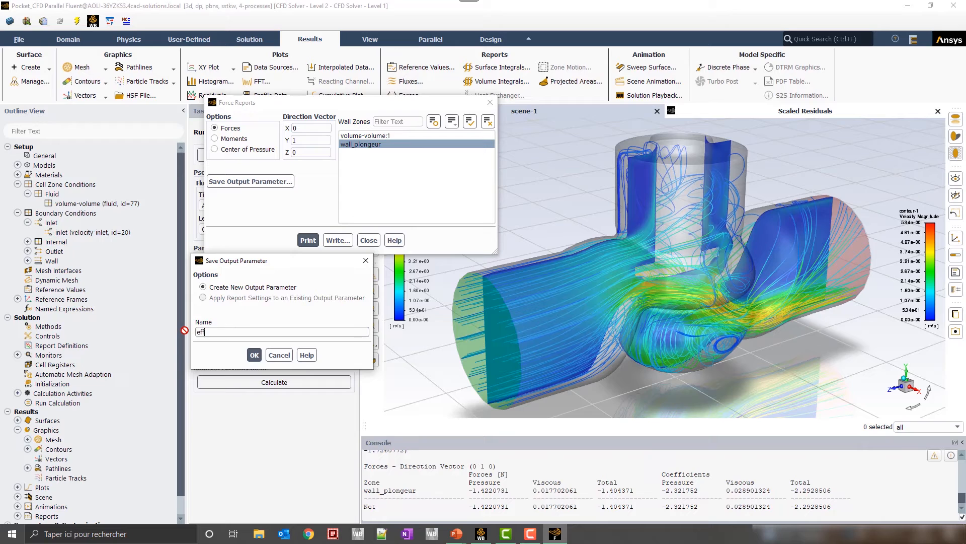
click(254, 355)
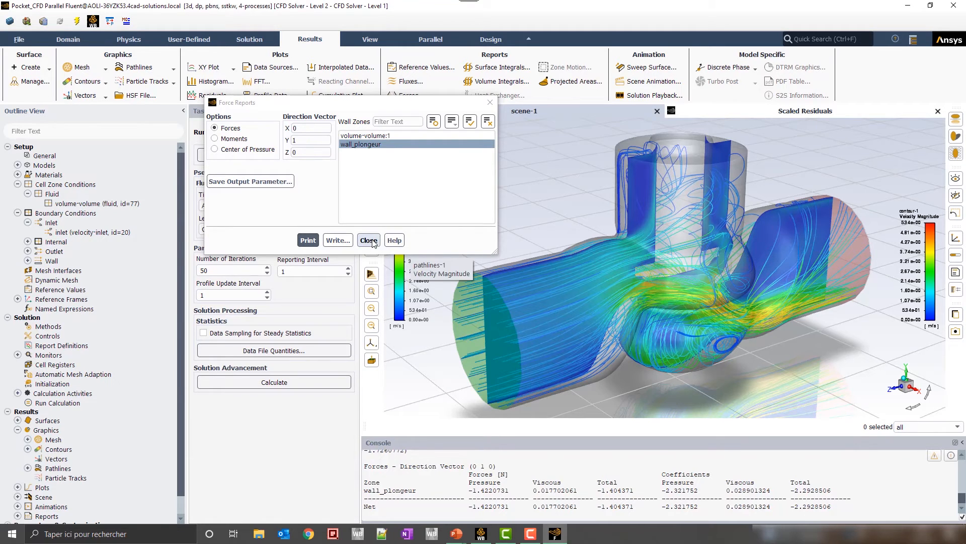
Switch to the Workbench project and open its Geometry component in SpaceClaim
click(480, 533)
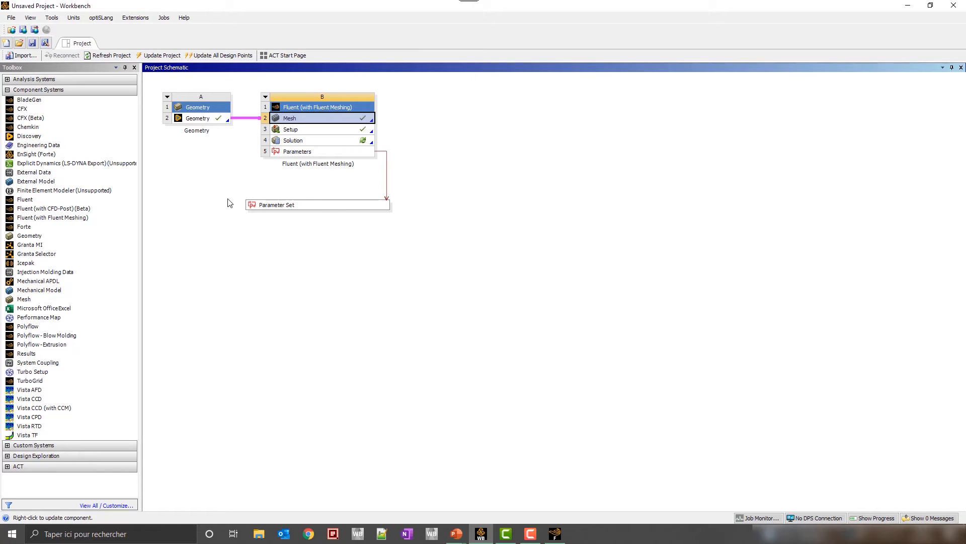
click(199, 119)
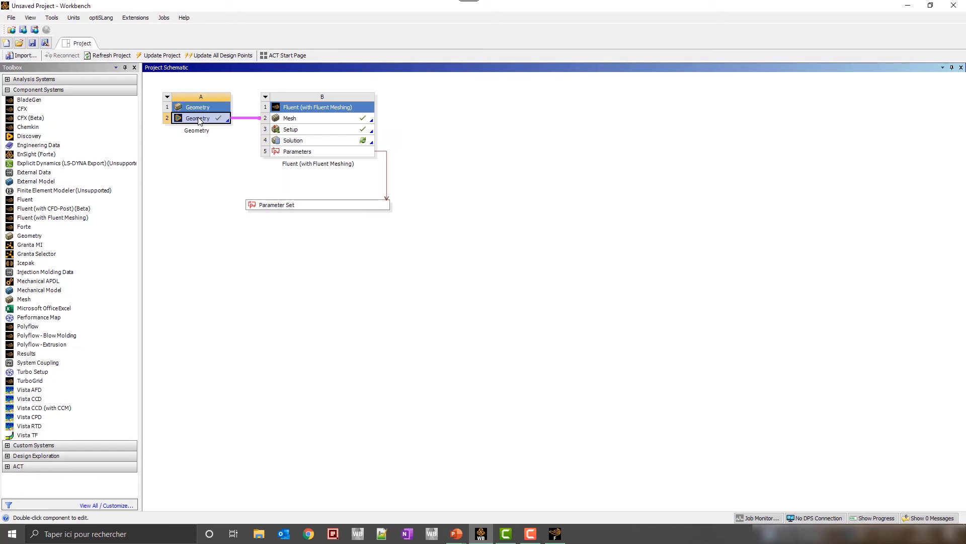
double_click(199, 118)
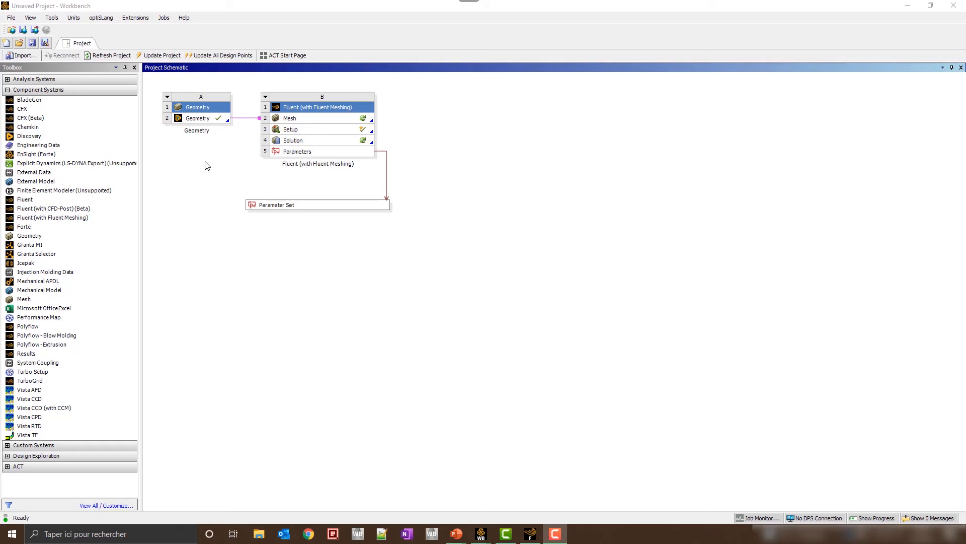
double_click(204, 120)
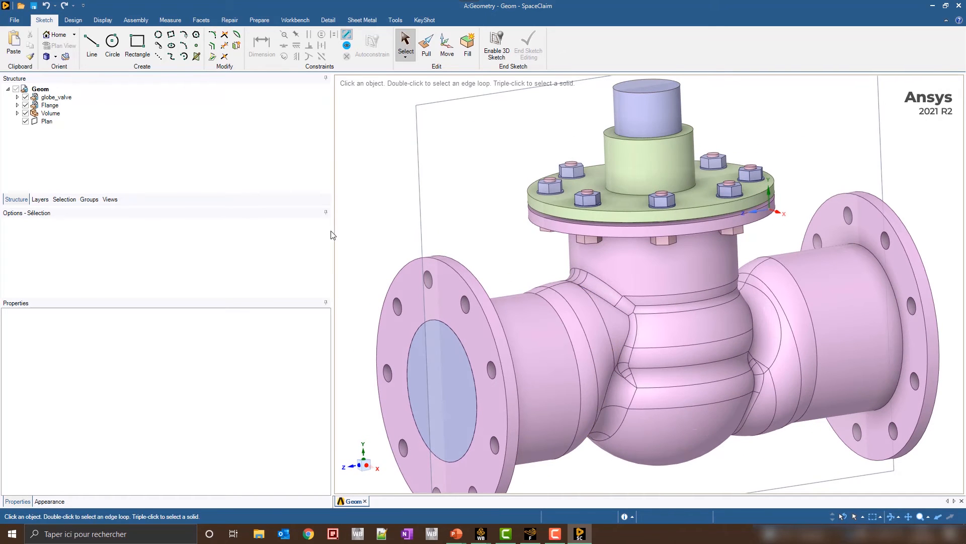
Widen the graphics area and cut the valve assembly in section mode along the vertical plane through its middle
drag(332, 232, 144, 232)
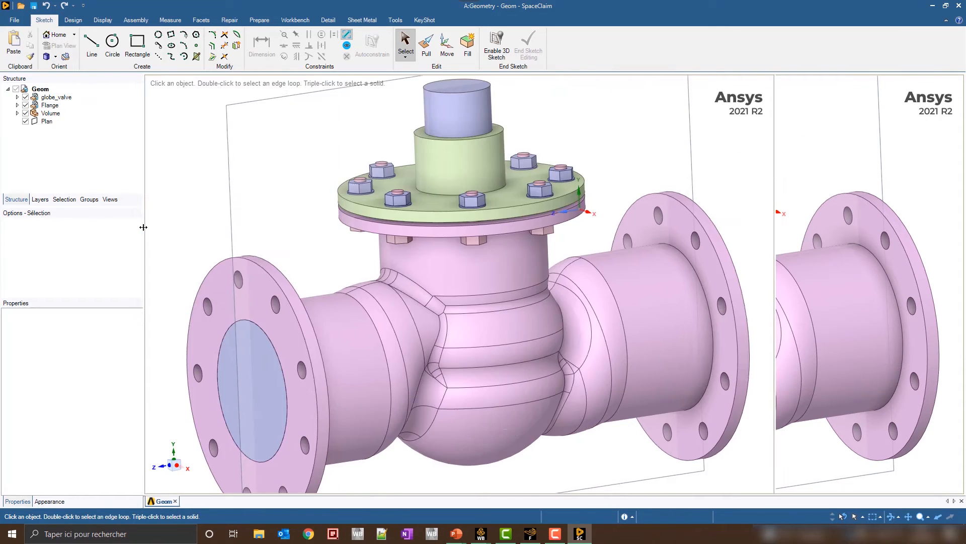
ctrl+middle_drag(548, 281, 517, 280)
middle_drag(517, 280, 539, 287)
scroll(539, 287, up, 2)
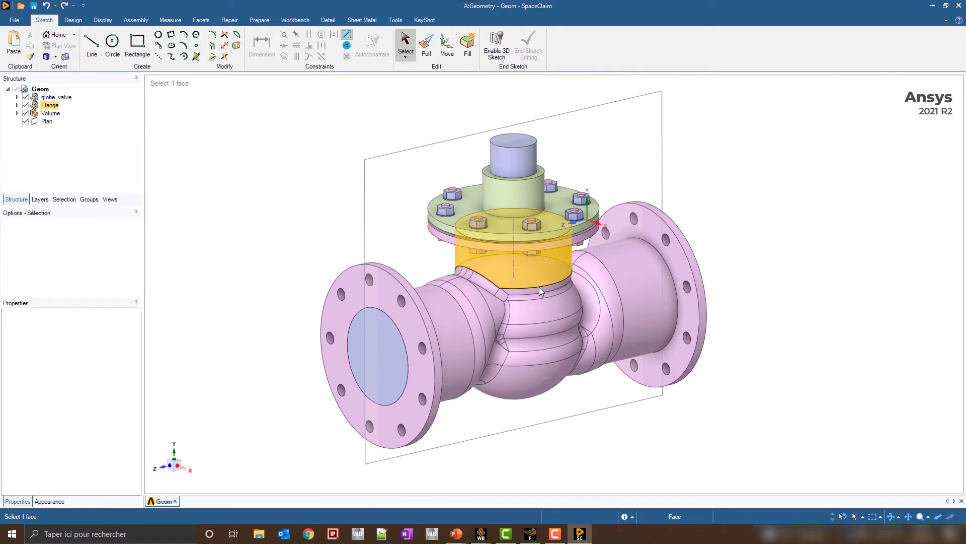
click(75, 20)
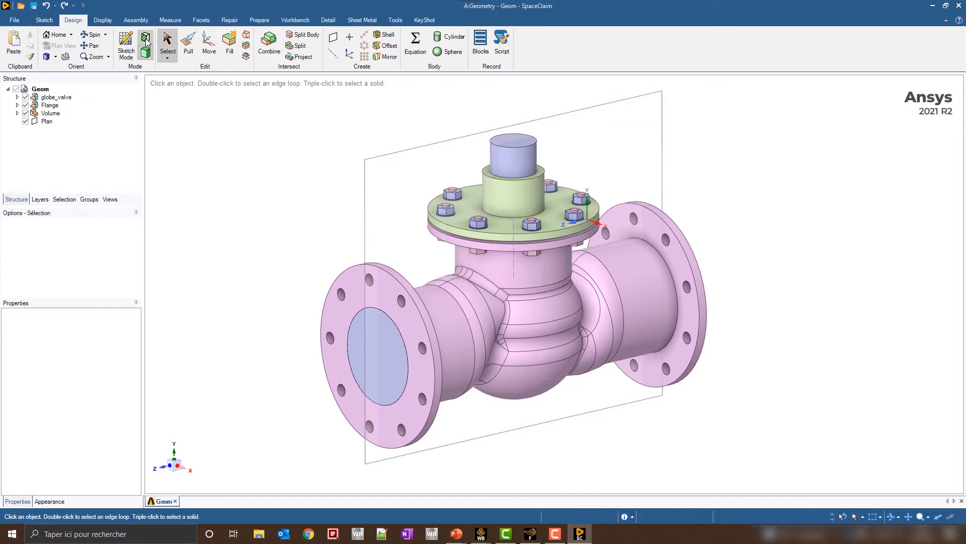
click(366, 207)
key(x)
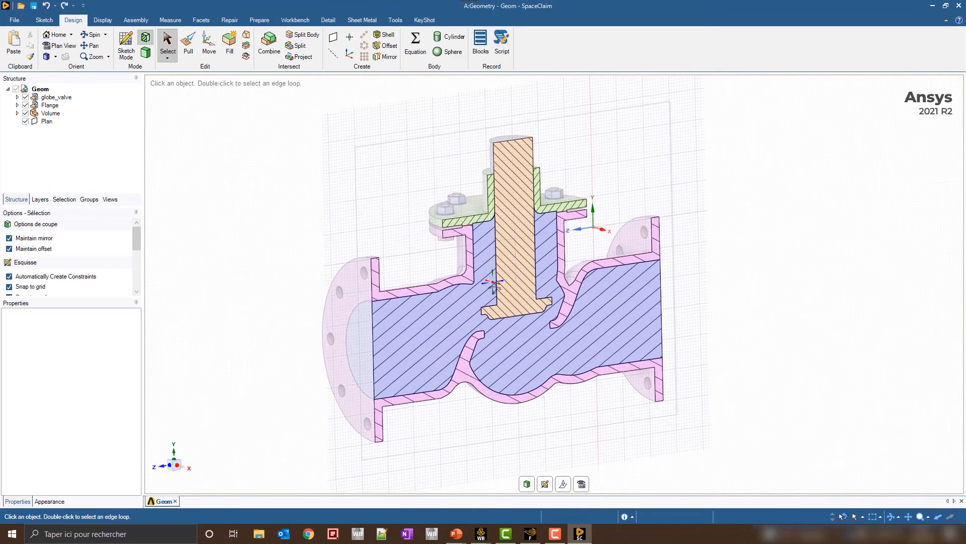
Set up a Move of the plunger's top face with a ruler dimension to the flange, and turn that distance into a parameter
click(210, 50)
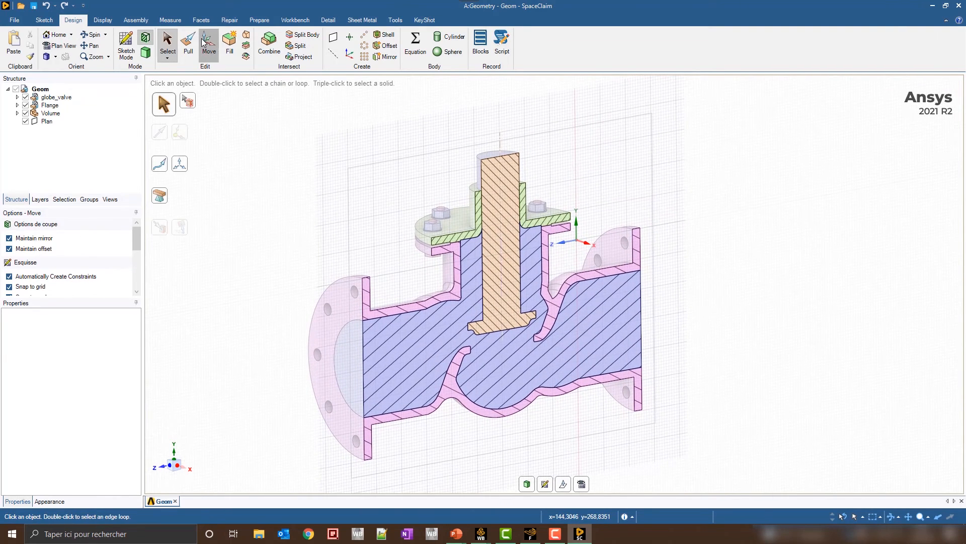
click(495, 204)
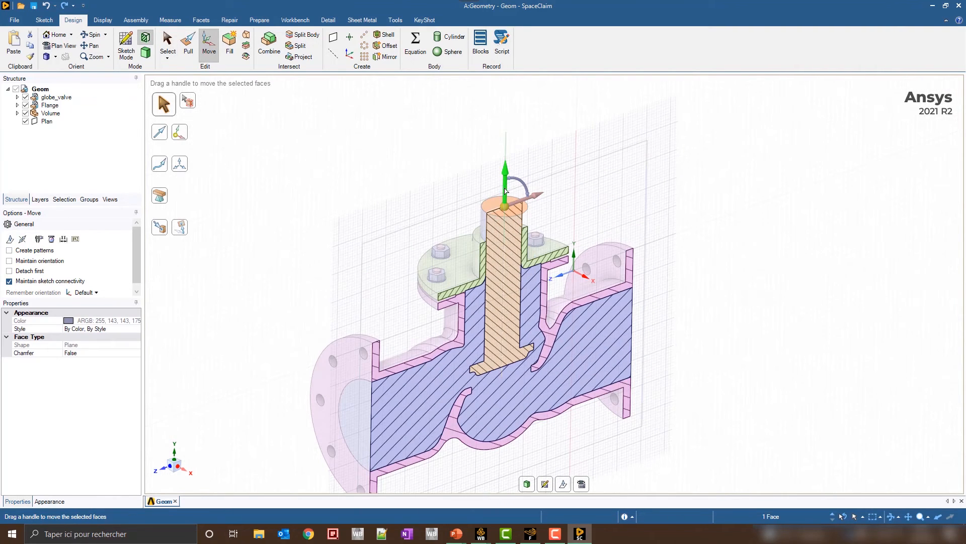
click(505, 191)
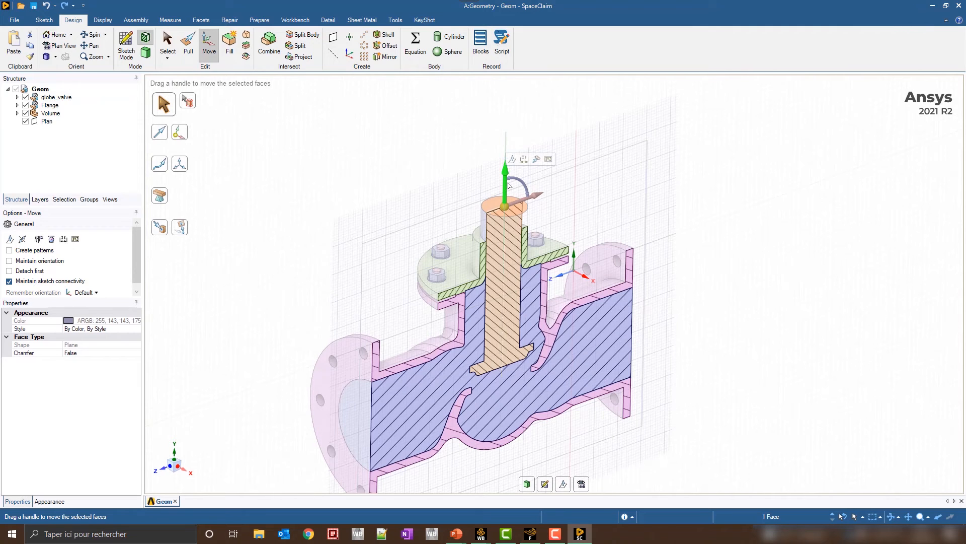
click(524, 160)
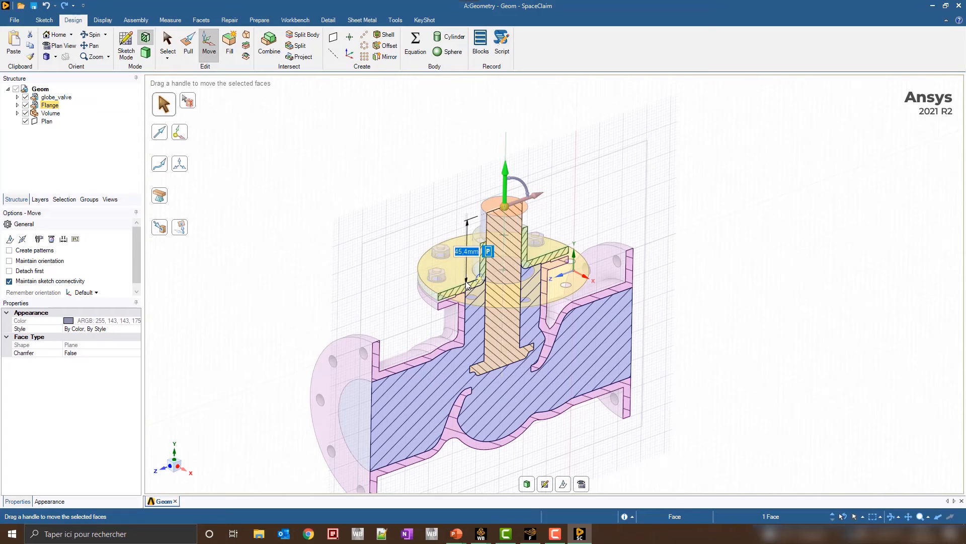
click(489, 256)
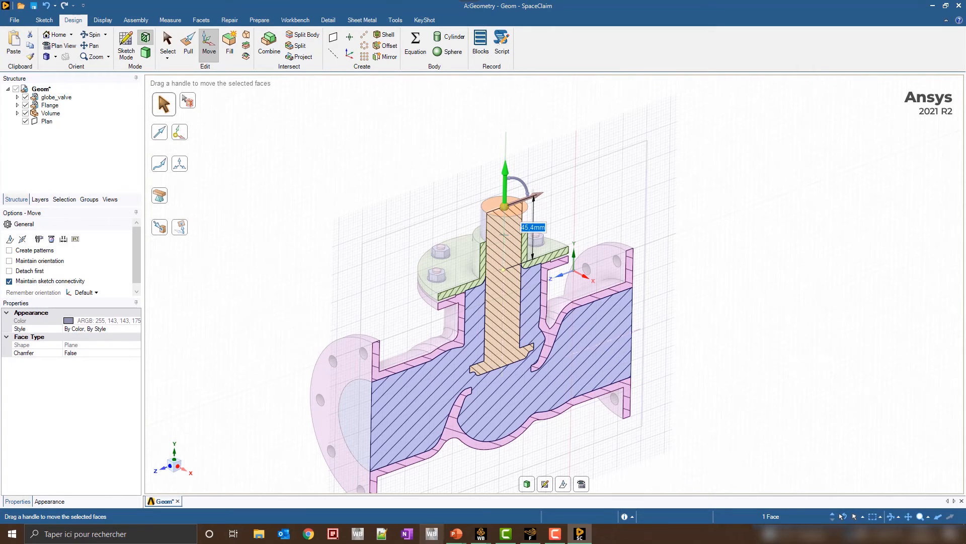
Switch back to the unsaved Workbench project, review the input and output parameters in its Parameter Set, and return to the schematic
mouse_move(480, 534)
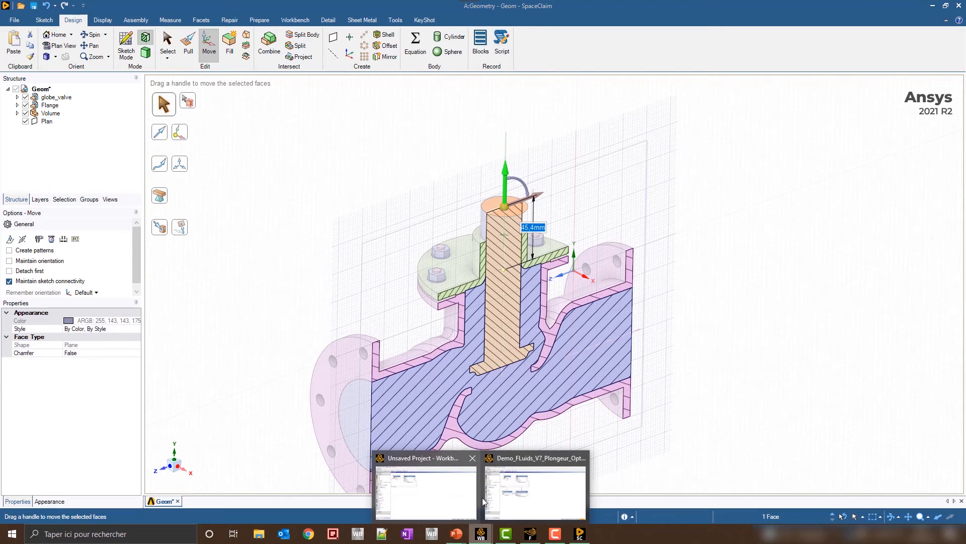
click(422, 499)
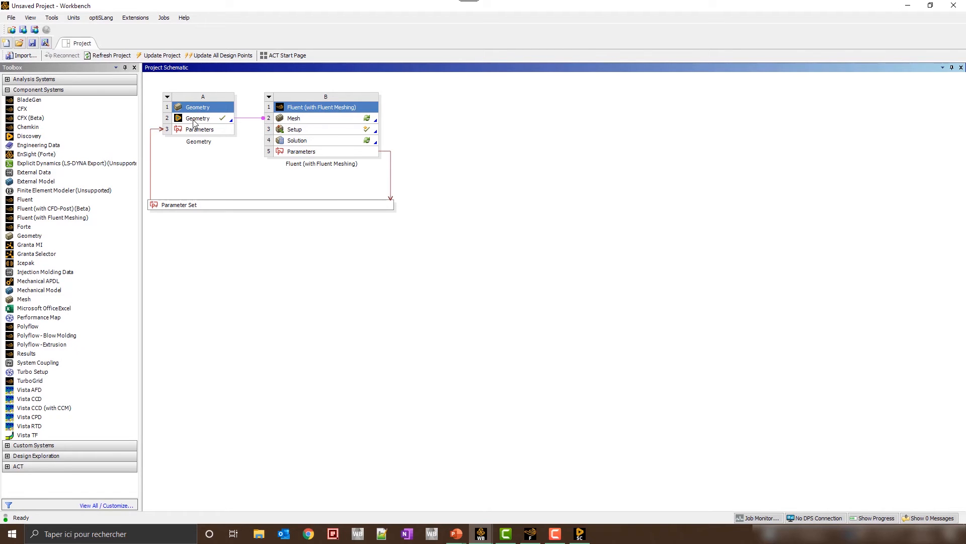
double_click(232, 209)
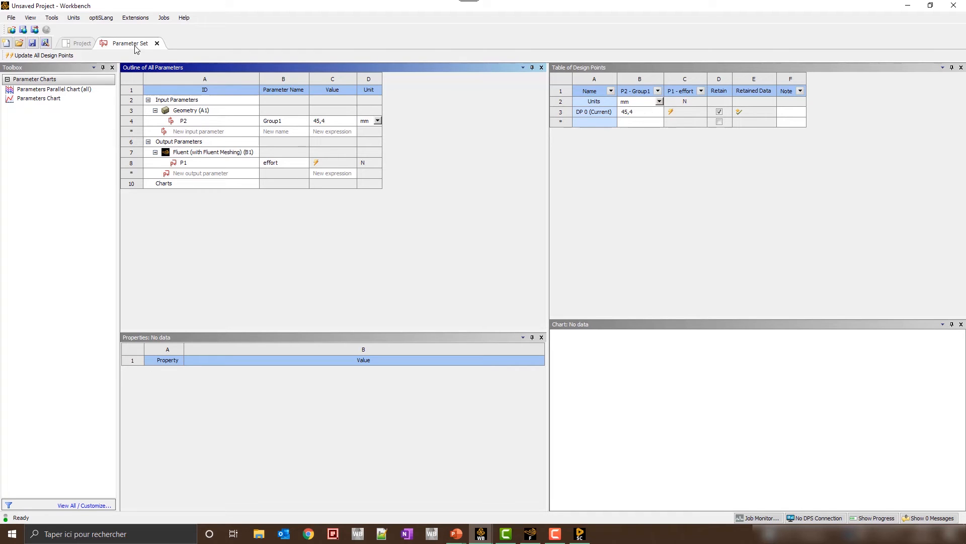
click(87, 45)
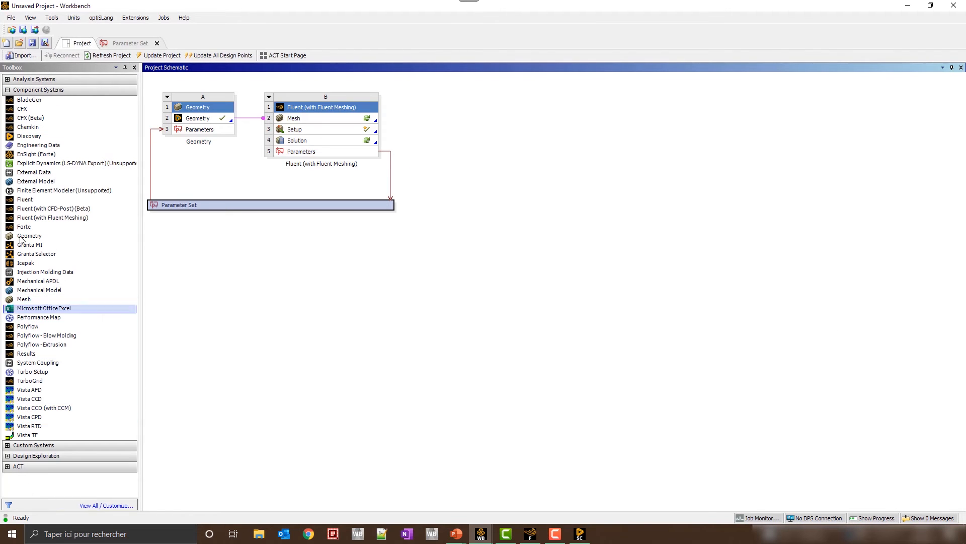
Add a Response Surface system under the Parameter Set and a Response Surface Optimization system linked to it
click(7, 94)
click(7, 91)
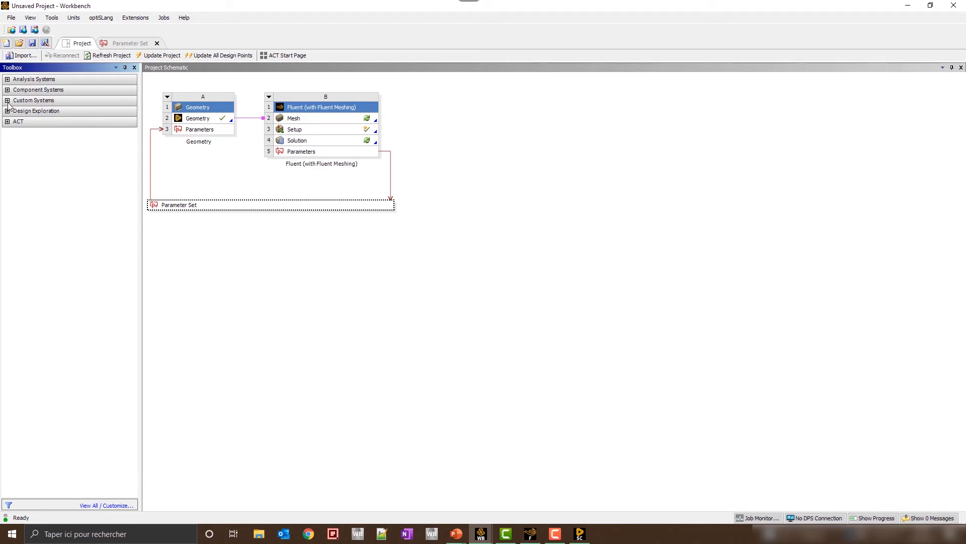
click(7, 100)
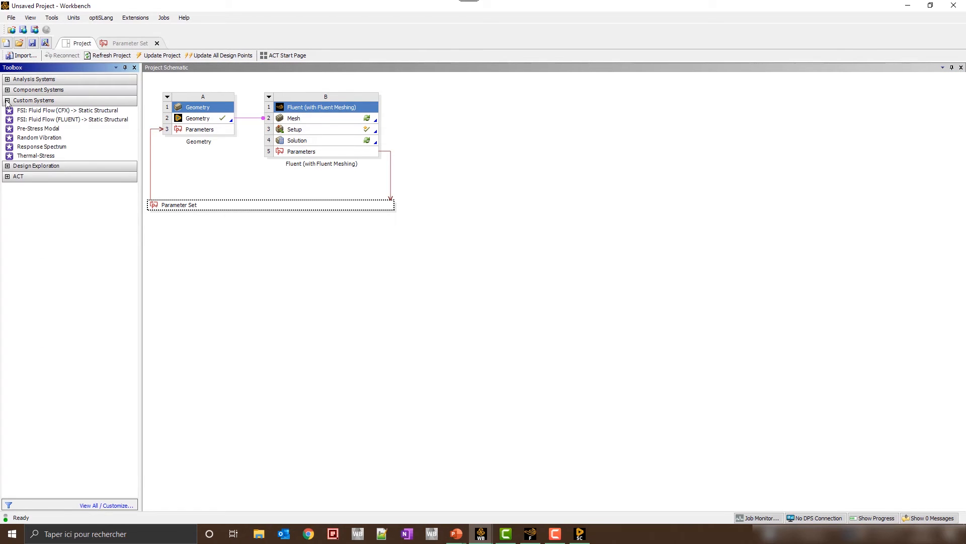
click(7, 101)
click(7, 111)
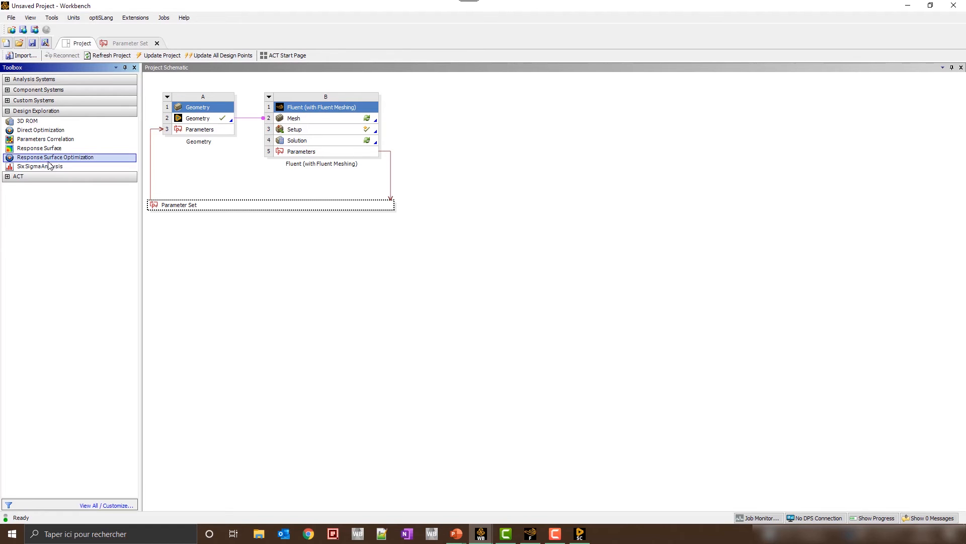
drag(41, 149, 203, 223)
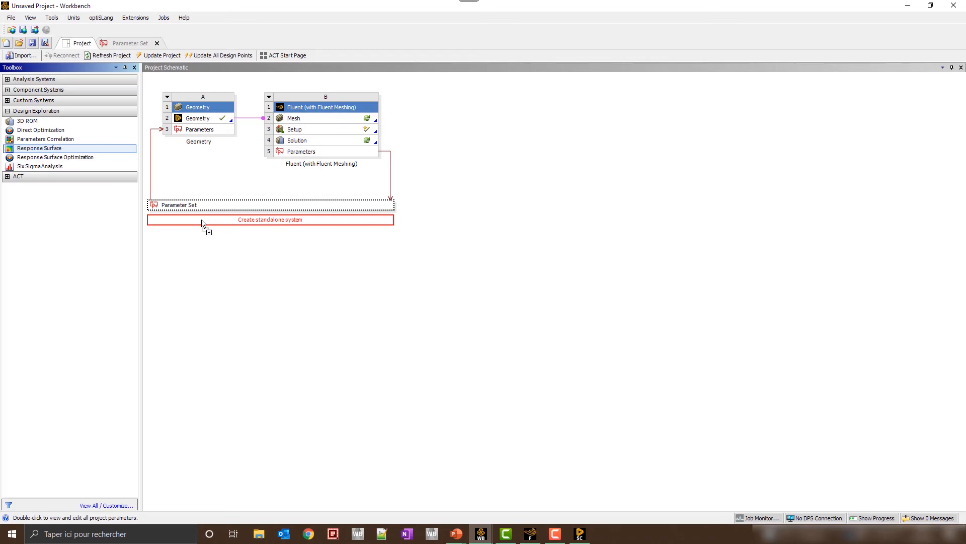
drag(203, 223, 203, 223)
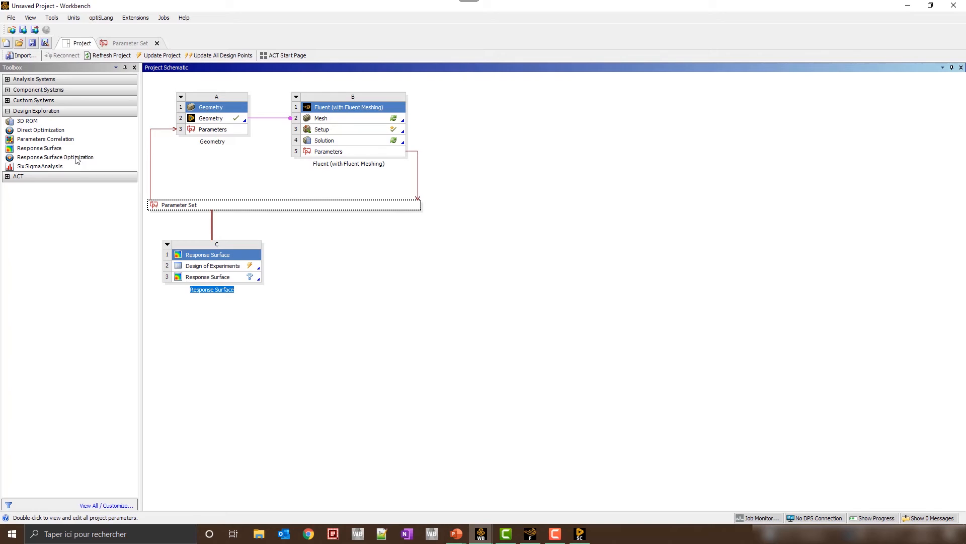
drag(44, 160, 249, 283)
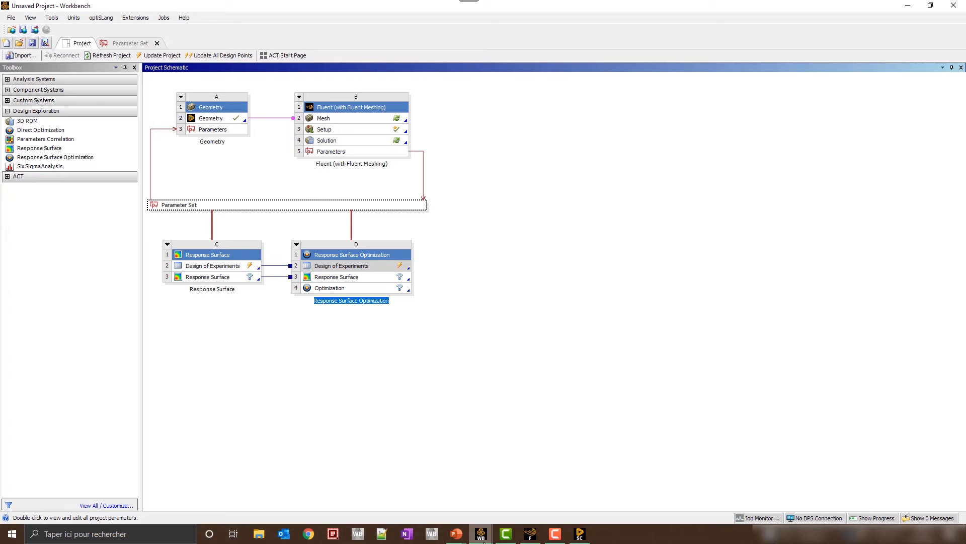
Switch to the already open Demo_FLuids_V7_Plongeur_Optim project in Workbench
mouse_move(484, 541)
click(525, 450)
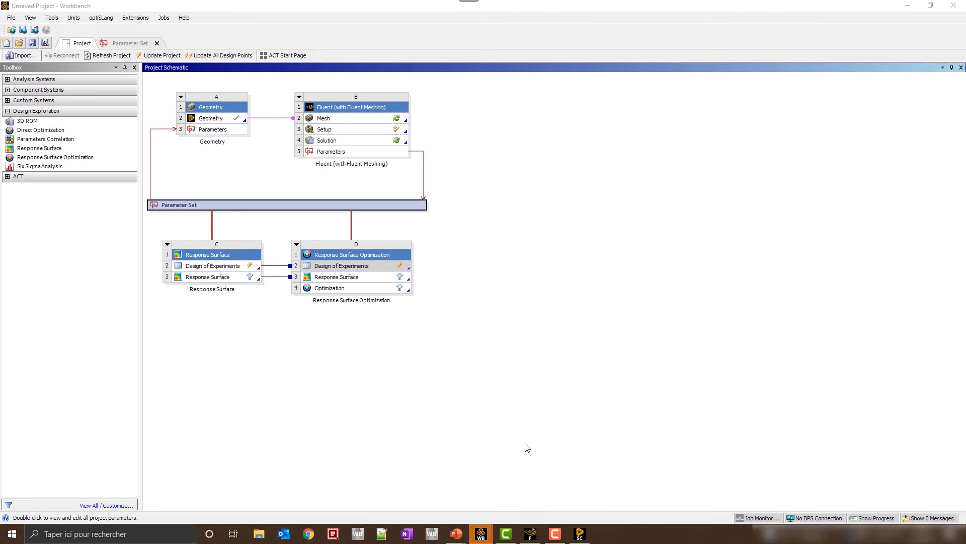
click(482, 534)
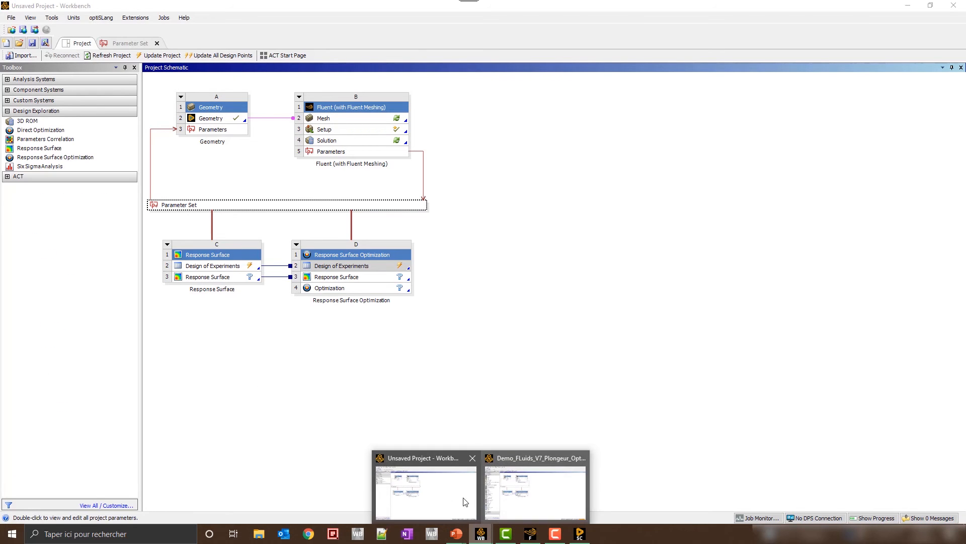
click(541, 495)
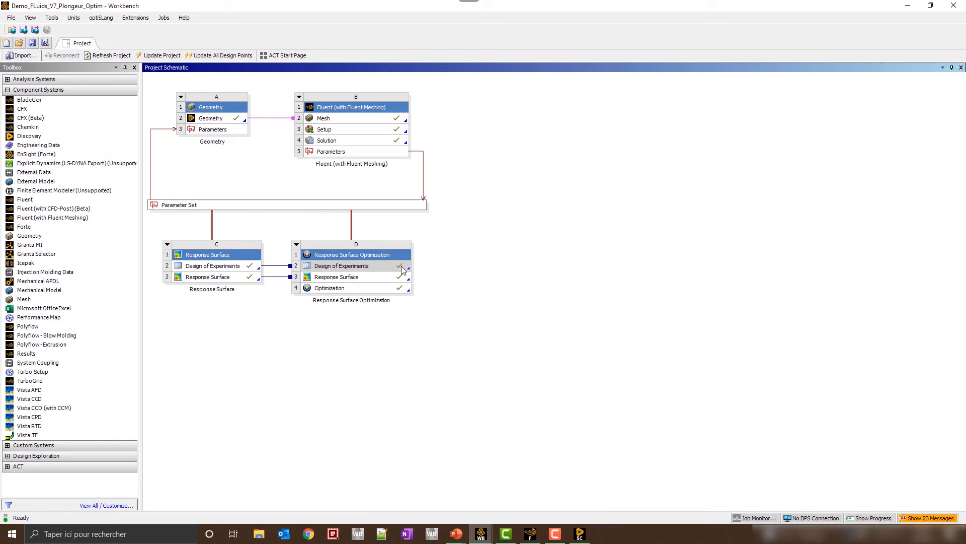
Examine the design points table of the Response Surface system's Design of Experiments and return to the project schematic
double_click(220, 265)
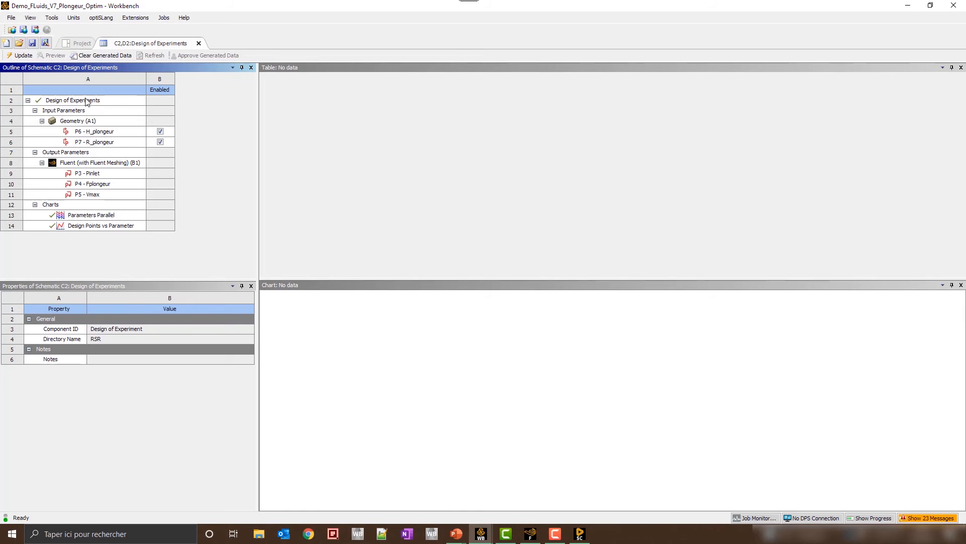
click(71, 100)
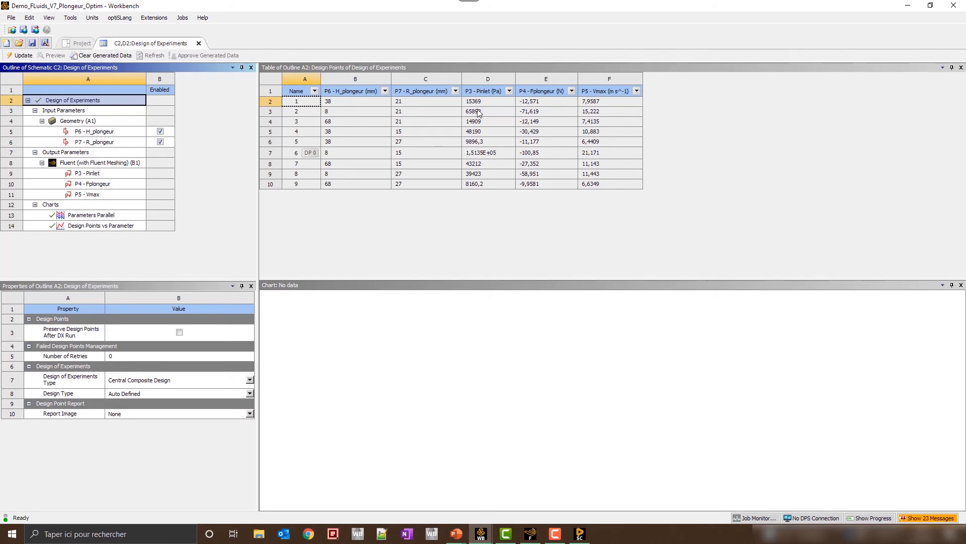
click(79, 43)
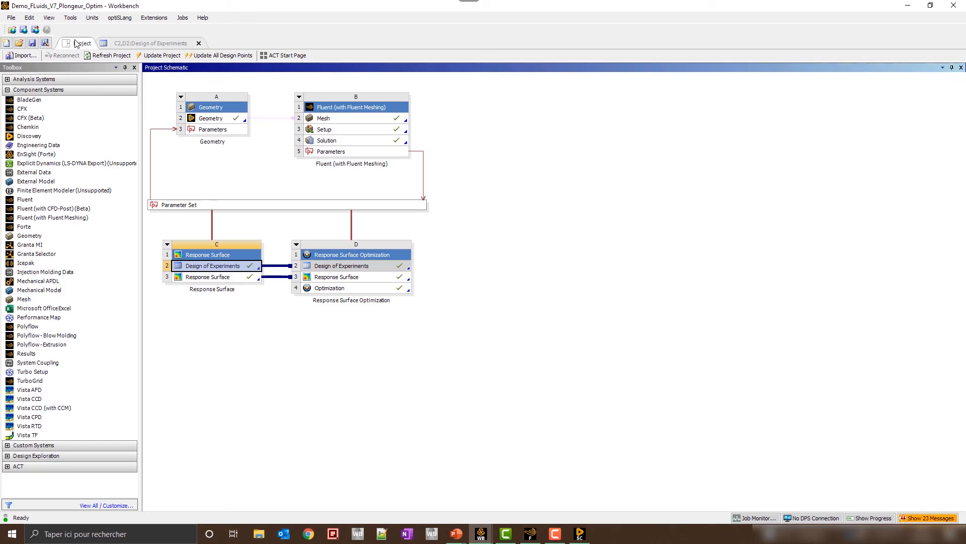
Open the Response Surface cell of the Response Surface system and display the response chart in 3D mode
double_click(215, 277)
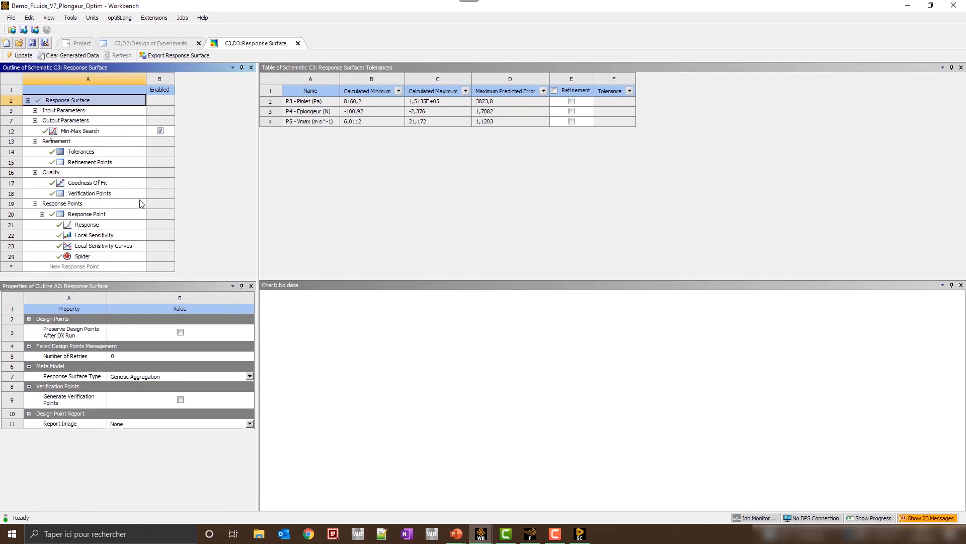
click(94, 226)
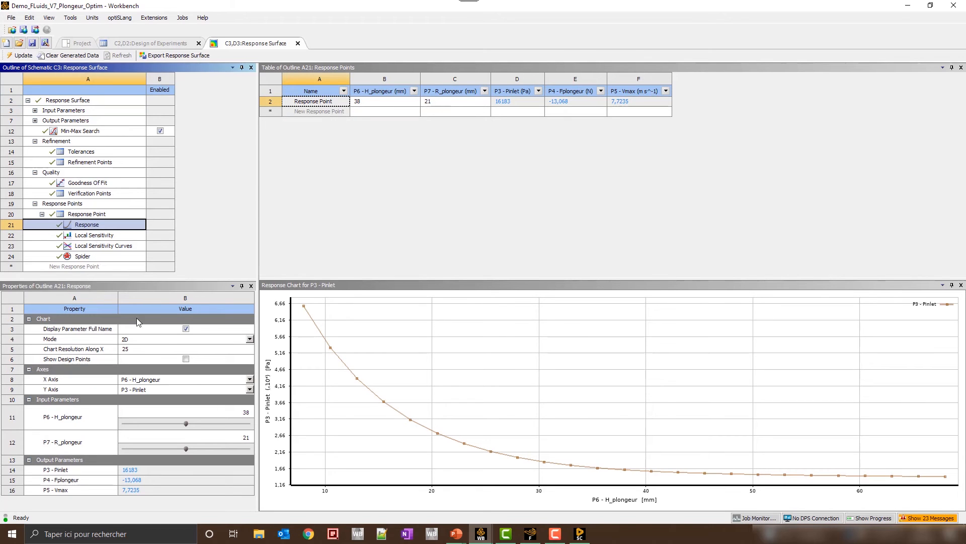
click(172, 340)
click(151, 355)
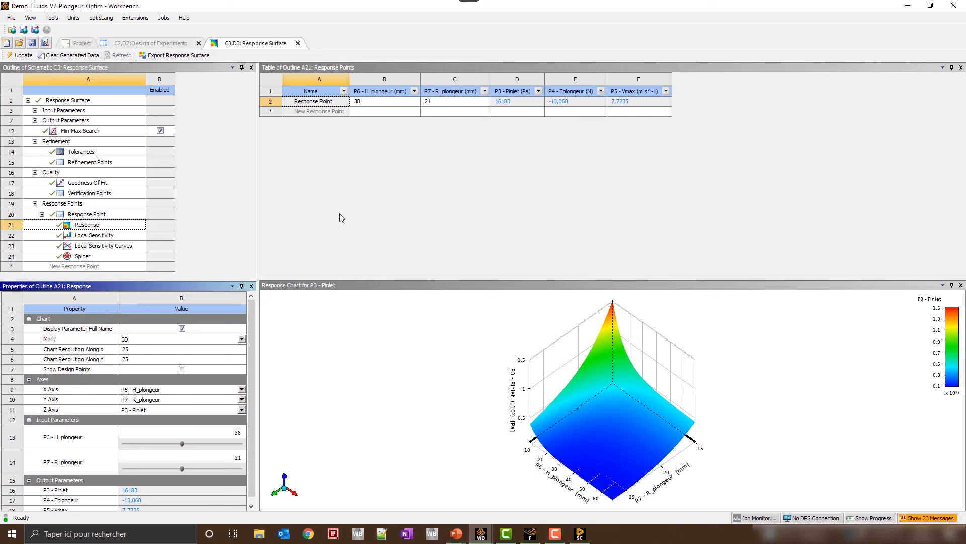
Return to the project schematic, open the Optimization cell of the Response Surface Optimization system and show its Tradeoff chart
click(82, 44)
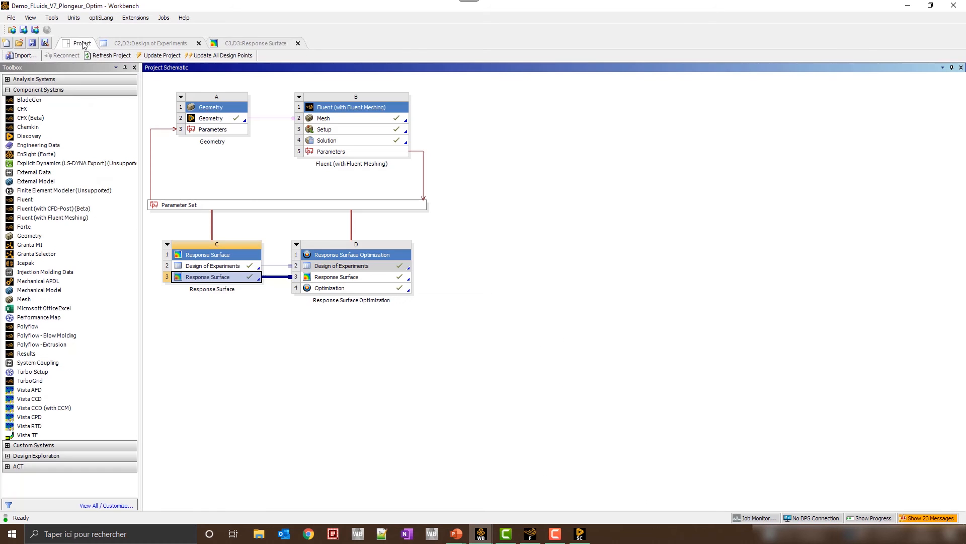
double_click(365, 289)
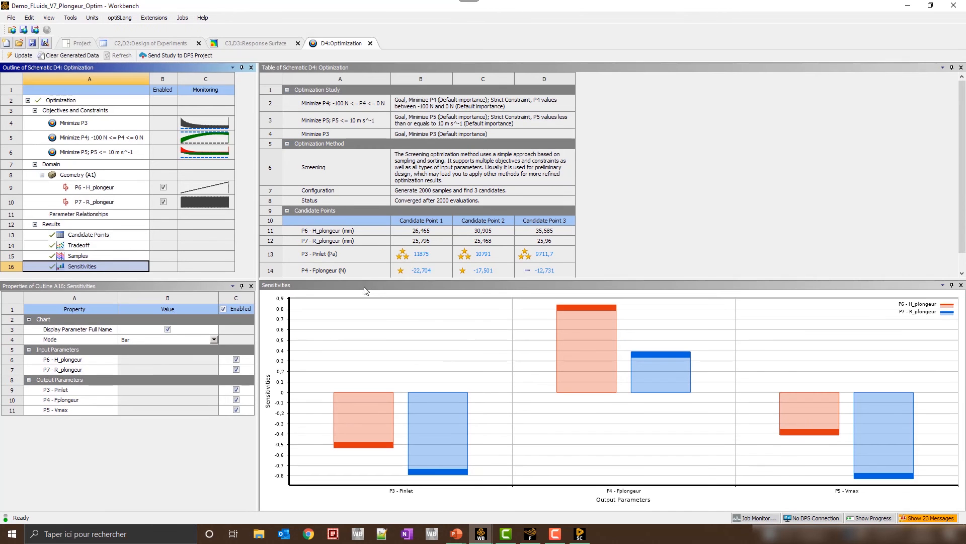
click(94, 247)
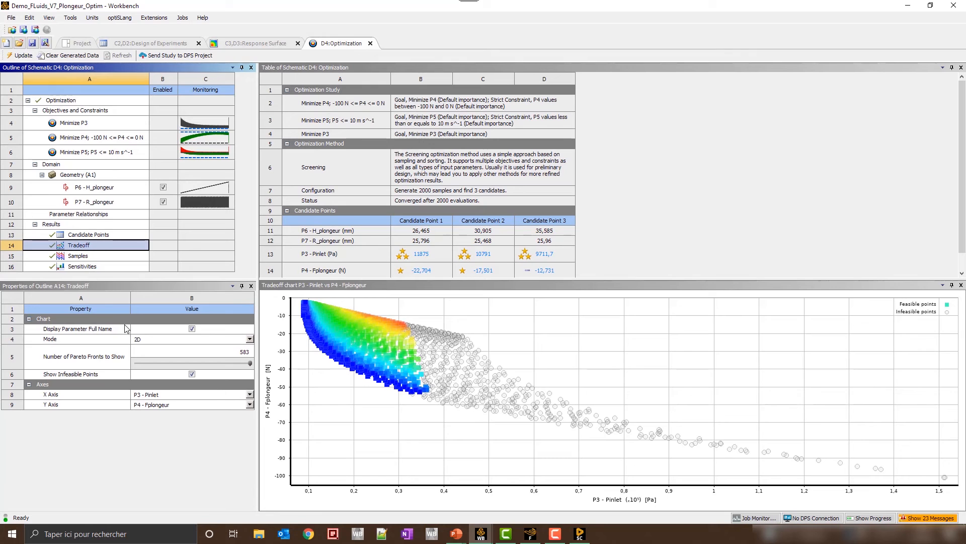
Set the tradeoff chart's X axis to P7 - R_plongeur and its Y axis to P6 - H_plongeur
click(186, 395)
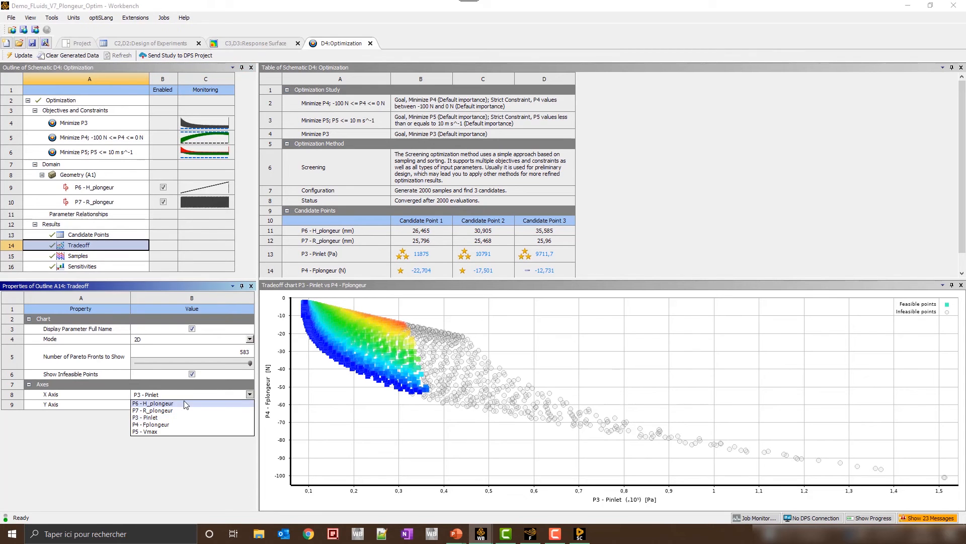
click(183, 402)
click(186, 406)
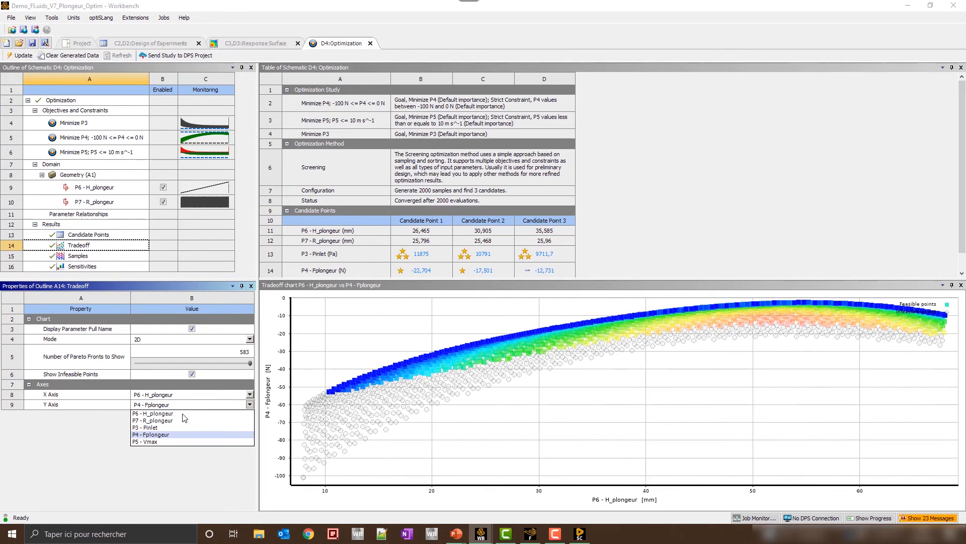
click(179, 419)
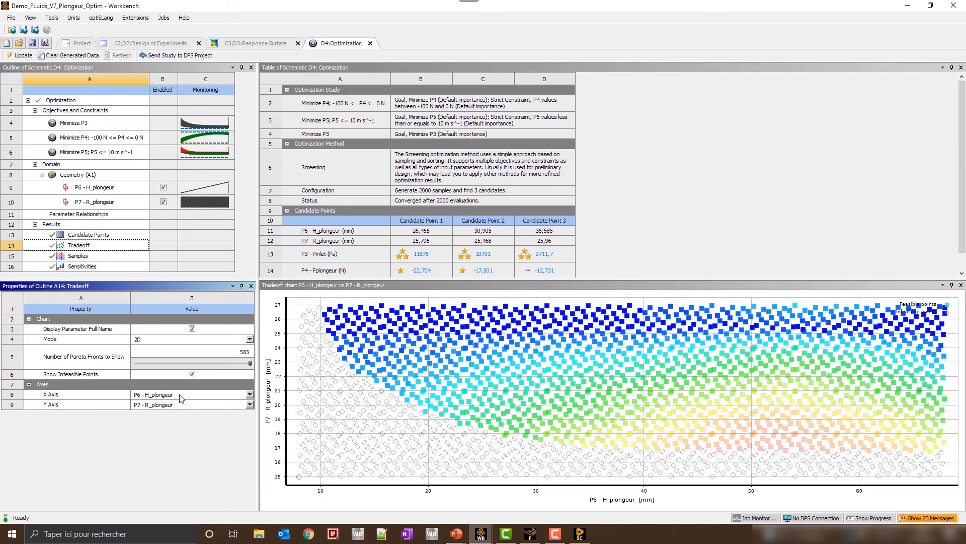
click(182, 405)
click(181, 414)
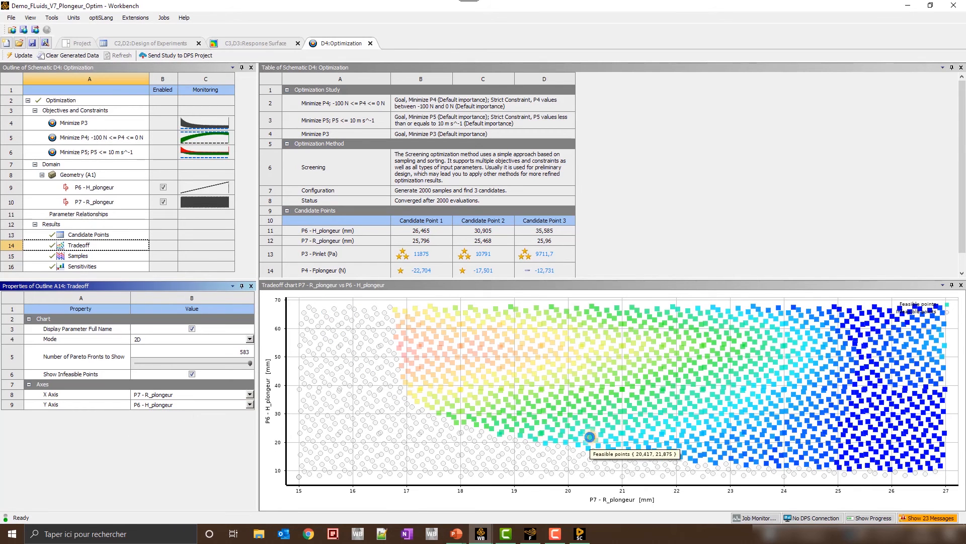
Examine feasible points on the tradeoff chart, enlarge the chart area and bring the candidate points into view
click(587, 437)
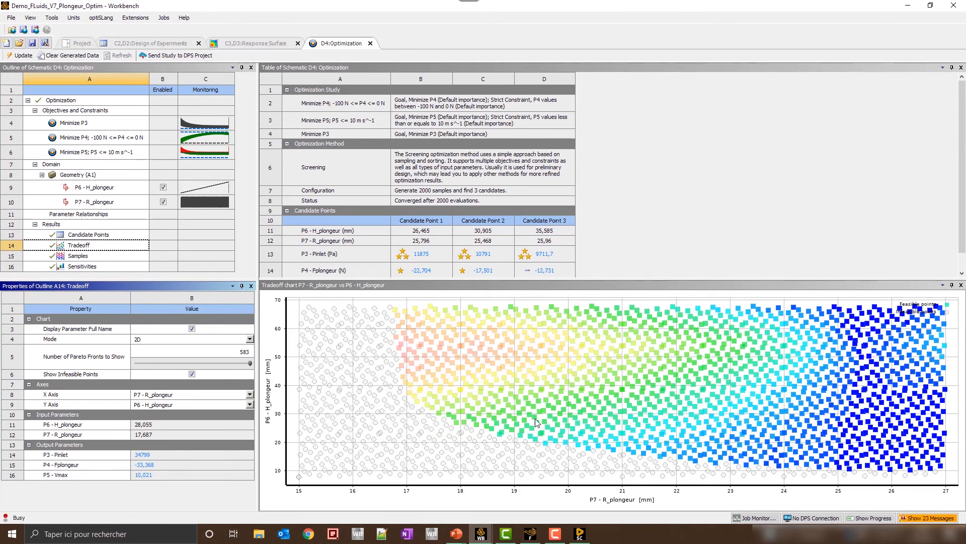
click(779, 307)
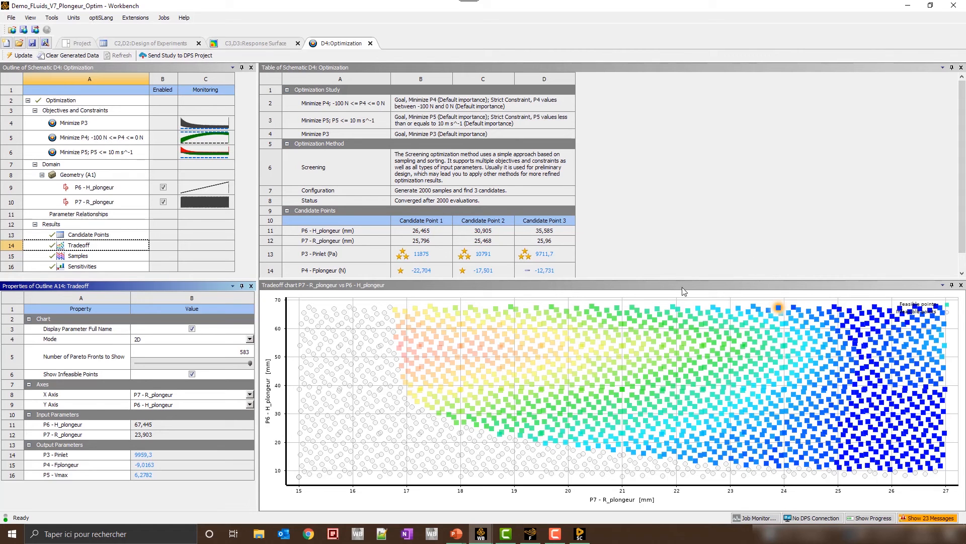
drag(686, 280, 681, 182)
scroll(677, 150, down, 3)
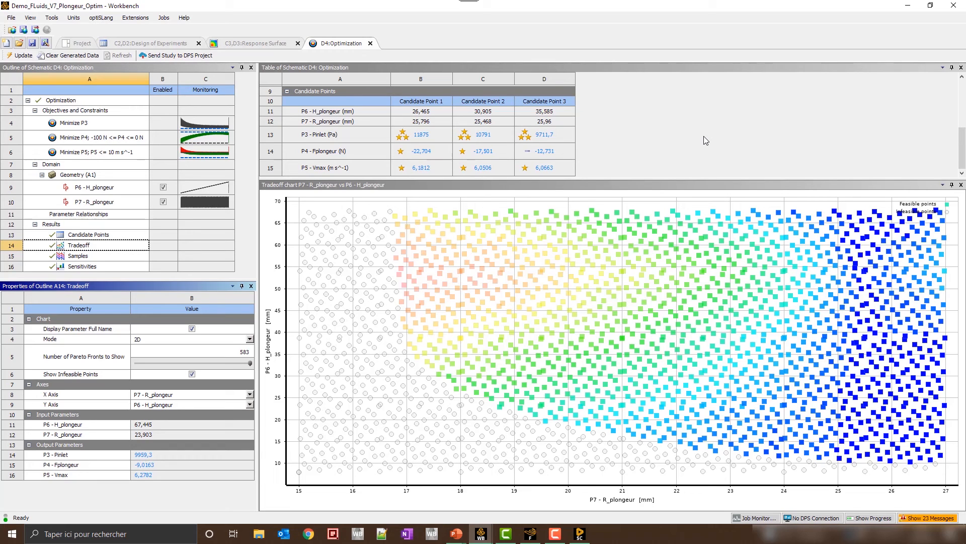
Examine the input and output parameters of a feasible high-radius point and several infeasible low-radius points on the tradeoff chart
click(901, 394)
click(330, 265)
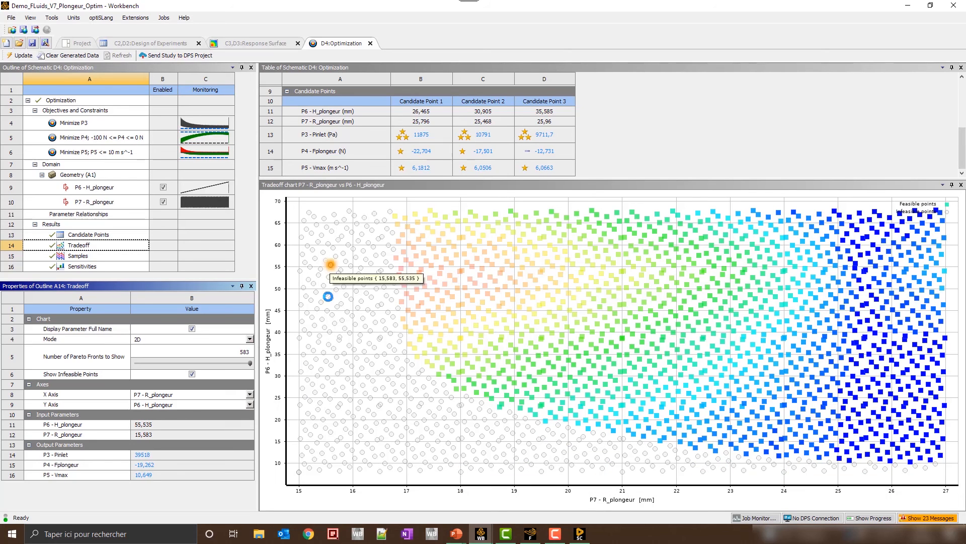
click(418, 442)
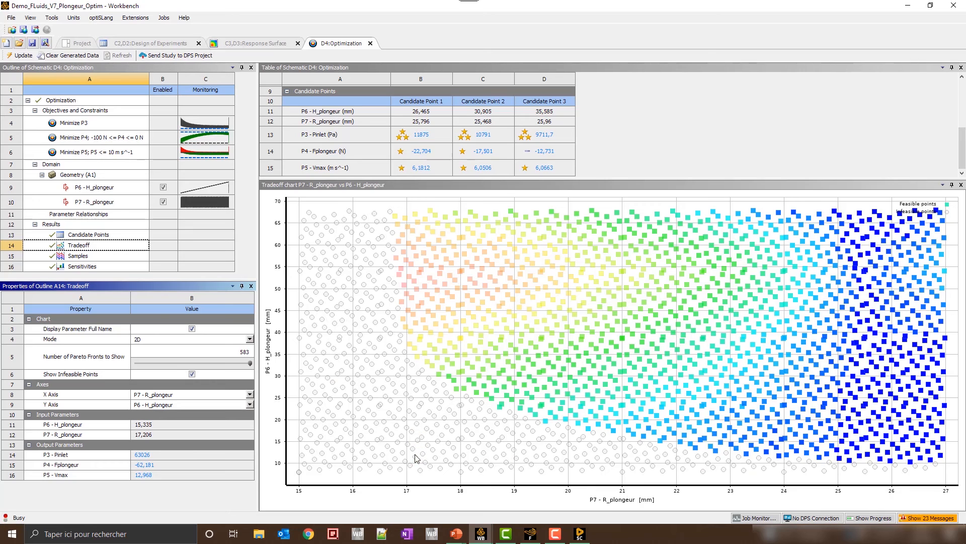
click(415, 456)
click(380, 471)
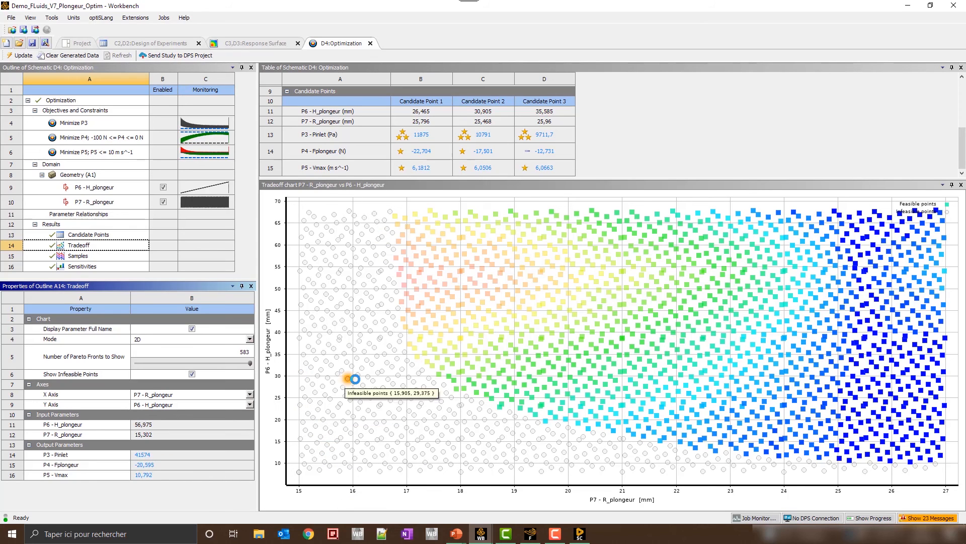
click(355, 379)
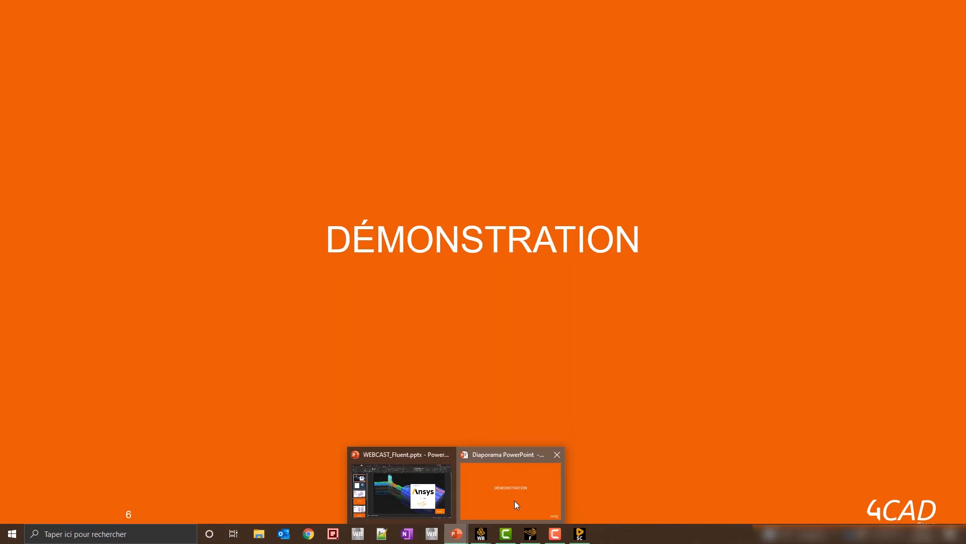
click(514, 500)
click(455, 352)
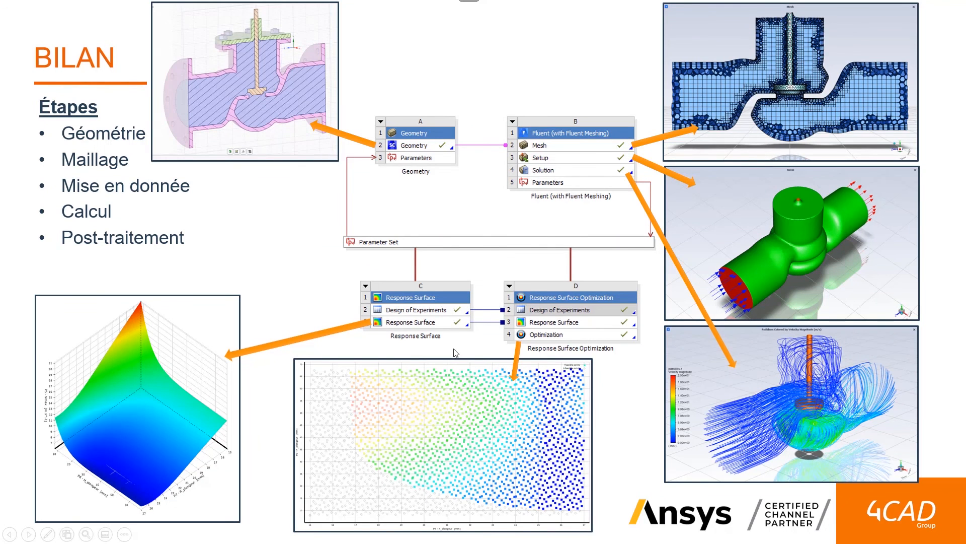